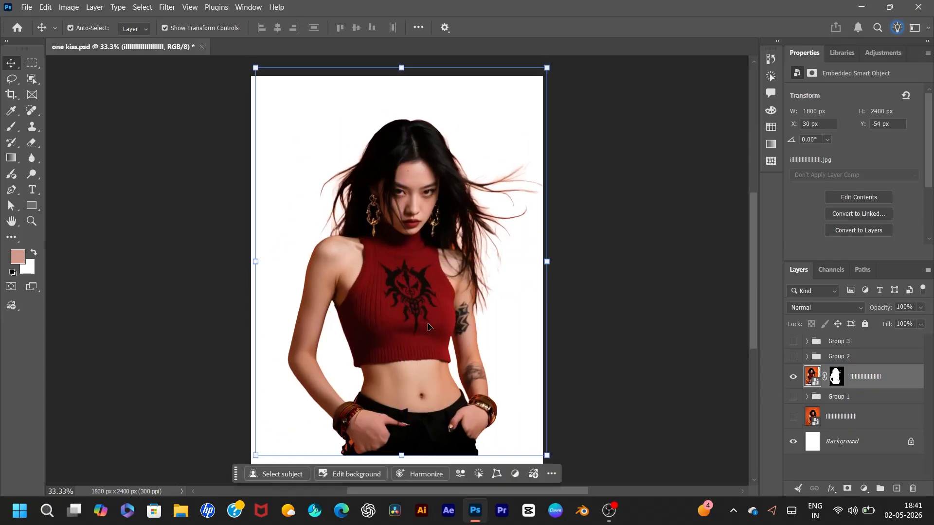
Step: Undo the last move of the masked cutout layer and show the original photo layer beneath Group 1
{"action": "key", "text": "ctrl+z"}
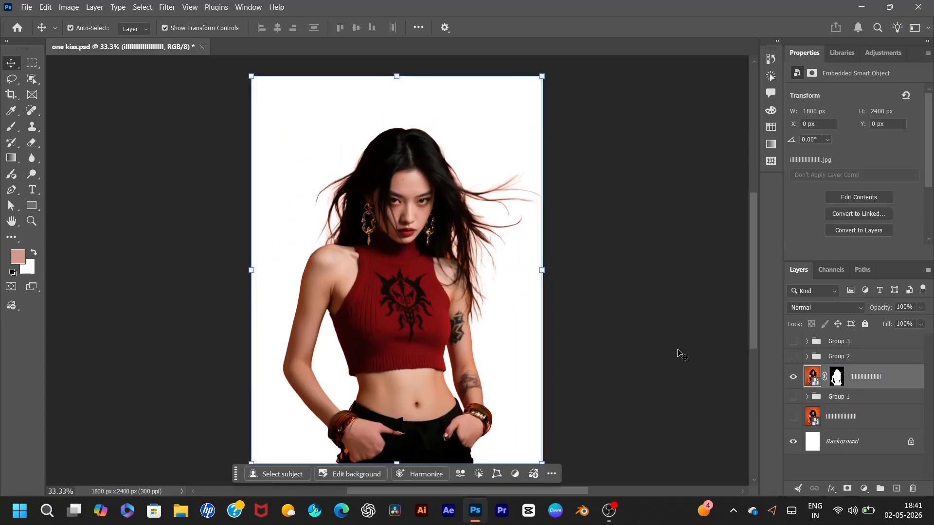
{"action": "left_click", "coordinate": [793, 418]}
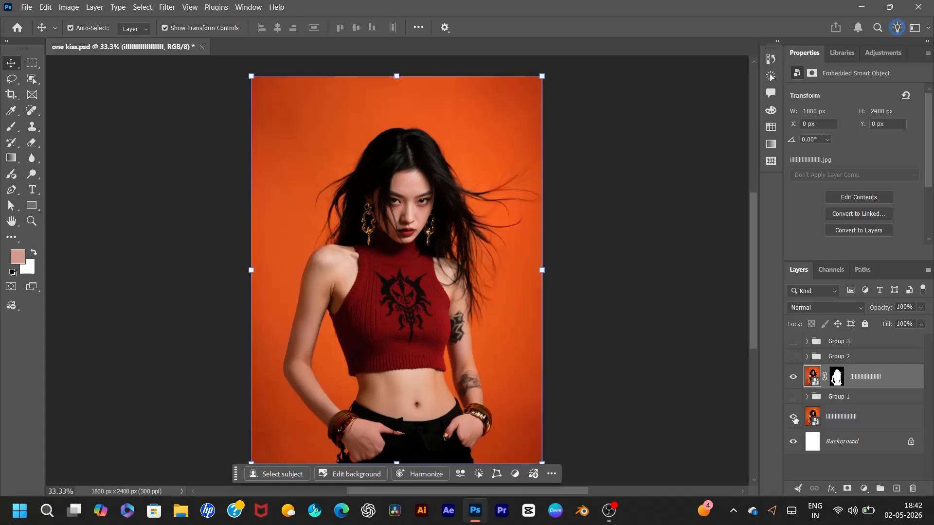
Step: Expand Group 1, make its One Kiss title layers visible behind the woman's head, and collapse the group
{"action": "left_click", "coordinate": [827, 417]}
{"action": "left_click", "coordinate": [807, 397]}
{"action": "left_click", "coordinate": [848, 417]}
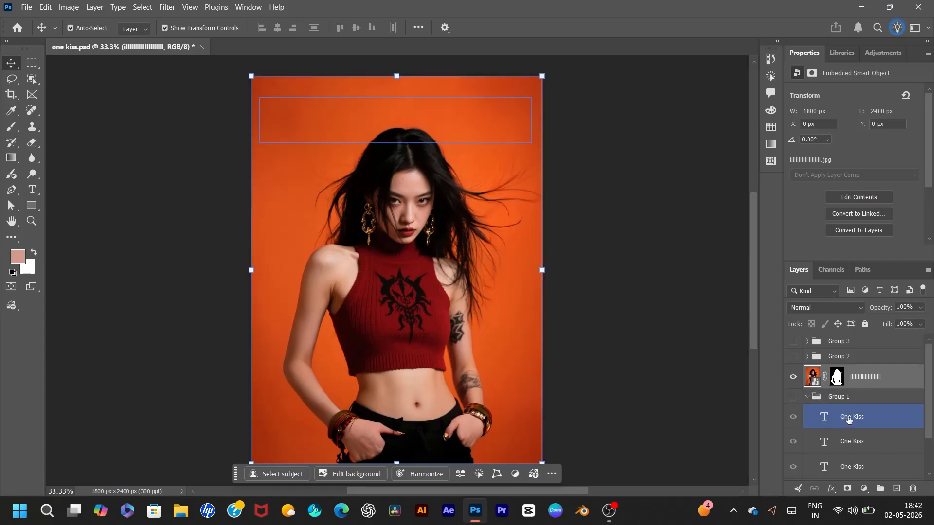
{"action": "scroll", "coordinate": [849, 420], "scroll_direction": "down", "scroll_amount": 2}
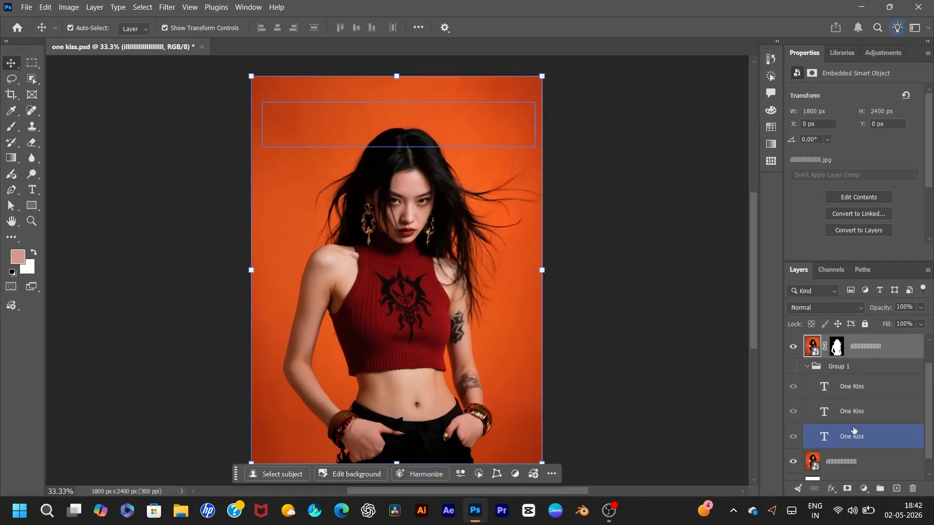
{"action": "left_click", "coordinate": [794, 368]}
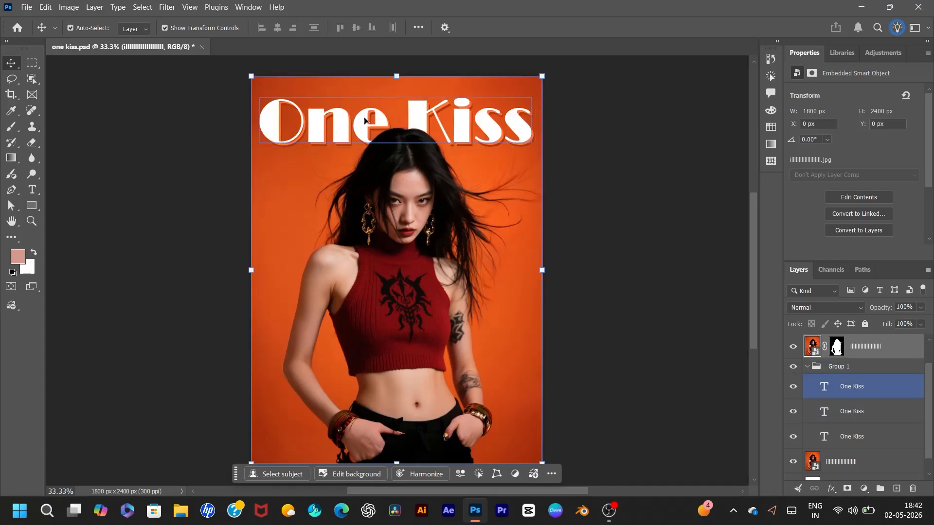
{"action": "left_click", "coordinate": [630, 310]}
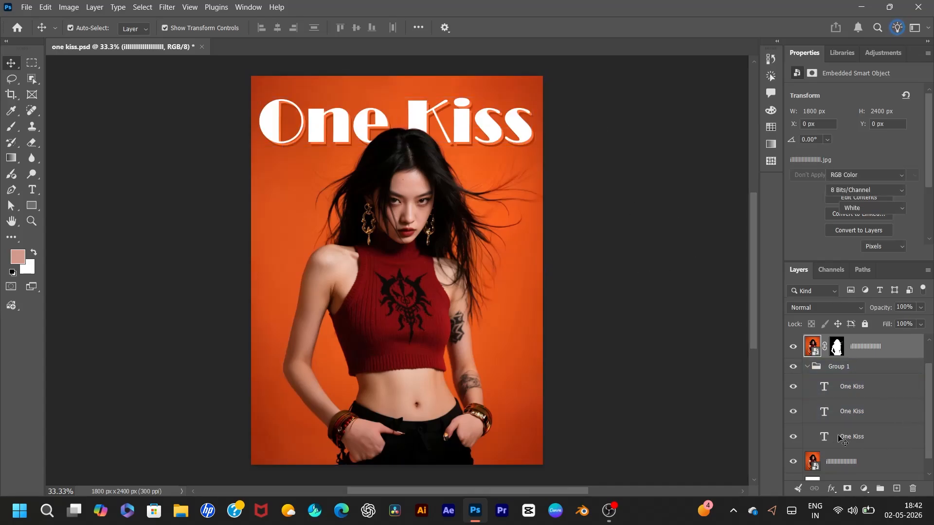
{"action": "left_click", "coordinate": [807, 369]}
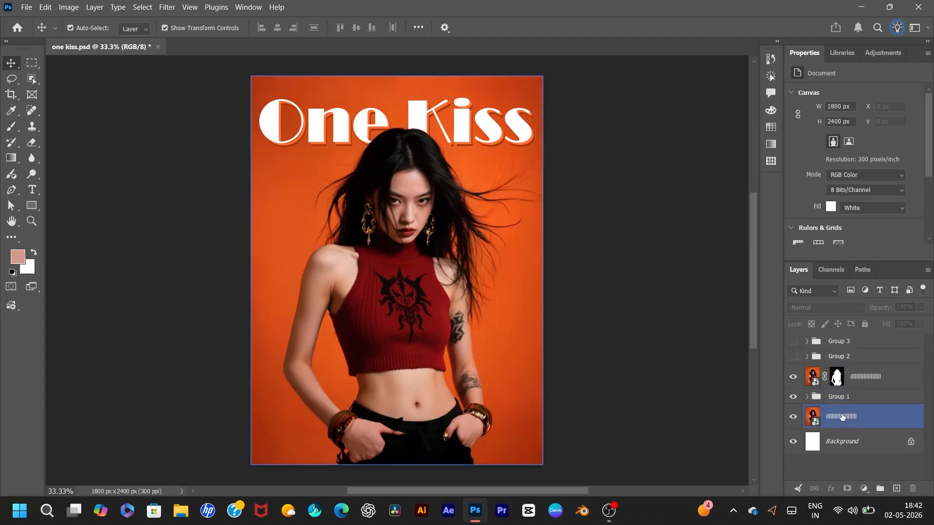
Step: Expand Group 2 and make its three framed photos visible on the poster
{"action": "scroll", "coordinate": [842, 417], "scroll_direction": "up", "scroll_amount": 2}
{"action": "scroll", "coordinate": [856, 388], "scroll_direction": "up", "scroll_amount": 3}
{"action": "scroll", "coordinate": [857, 388], "scroll_direction": "down", "scroll_amount": 2}
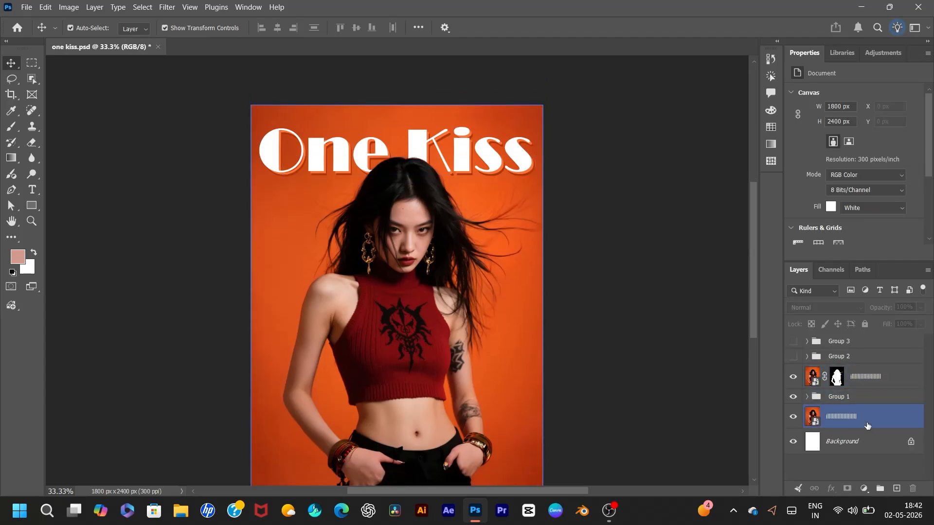
{"action": "left_click", "coordinate": [807, 357]}
{"action": "scroll", "coordinate": [860, 398], "scroll_direction": "down", "scroll_amount": 1}
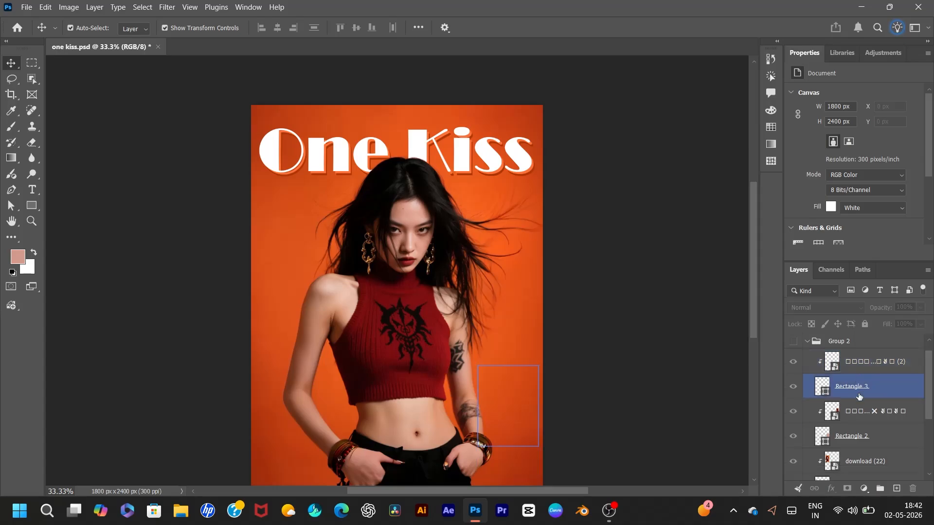
{"action": "right_click", "coordinate": [862, 370]}
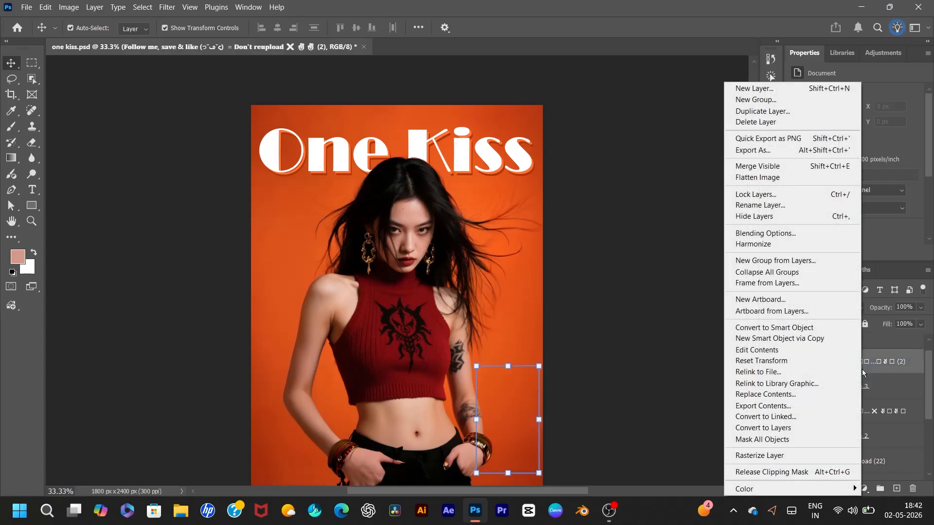
{"action": "left_click", "coordinate": [694, 454]}
{"action": "scroll", "coordinate": [876, 387], "scroll_direction": "down", "scroll_amount": 2}
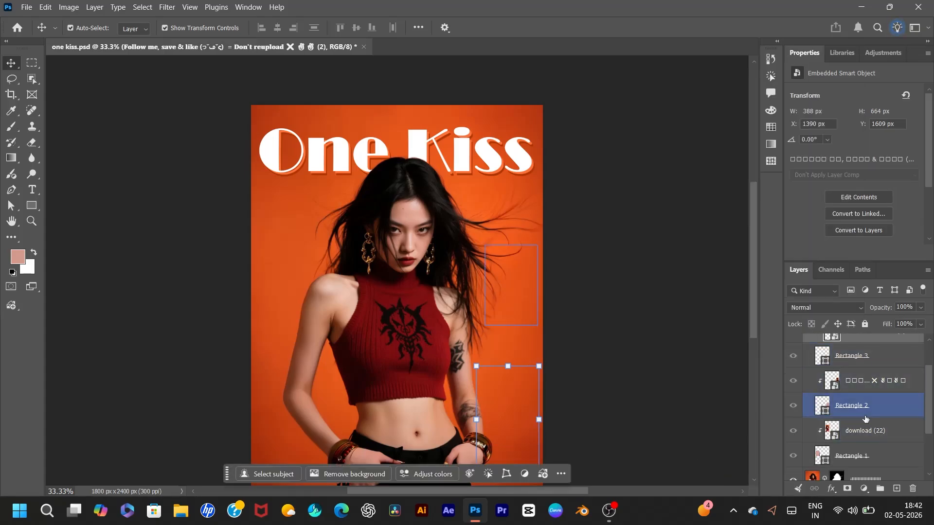
{"action": "scroll", "coordinate": [860, 420], "scroll_direction": "down", "scroll_amount": 1}
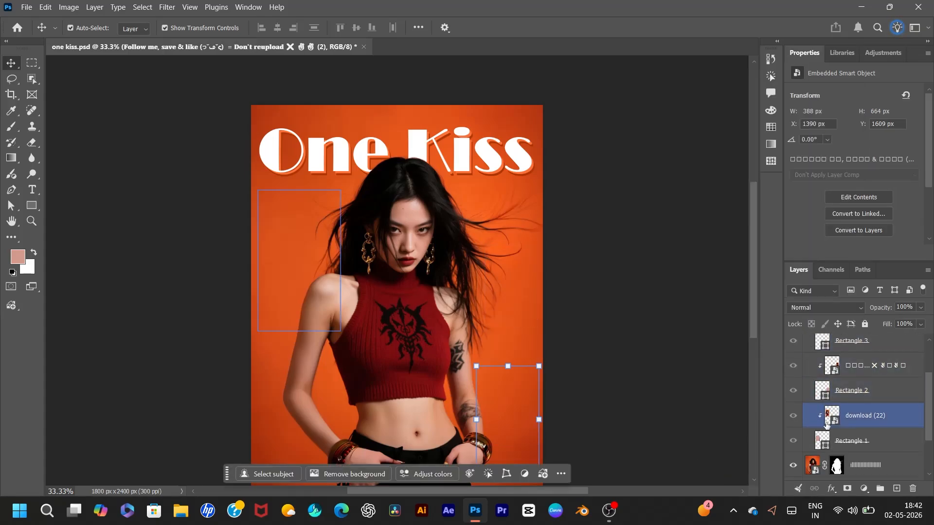
{"action": "left_click", "coordinate": [794, 442]}
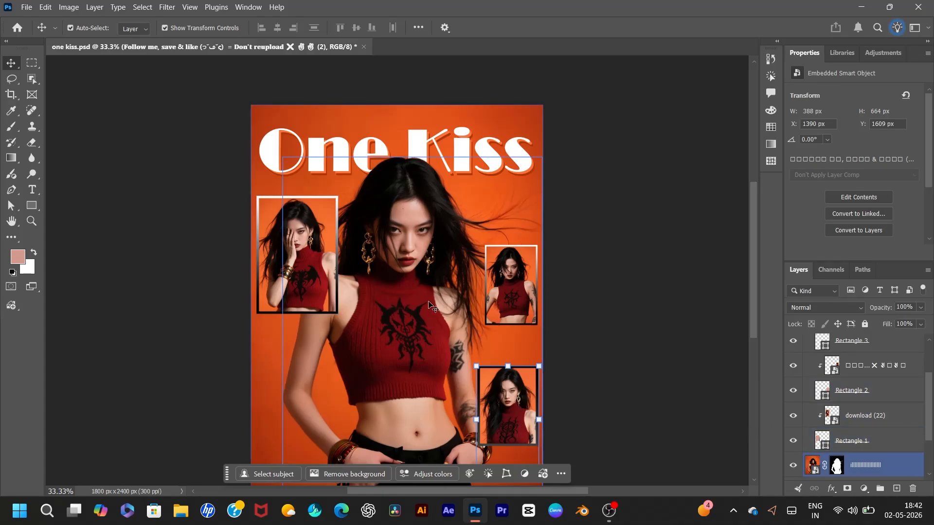
Step: Look over the rectangles and clipped photos inside Group 2, and collapse the group
{"action": "scroll", "coordinate": [424, 269], "scroll_direction": "down", "scroll_amount": 2}
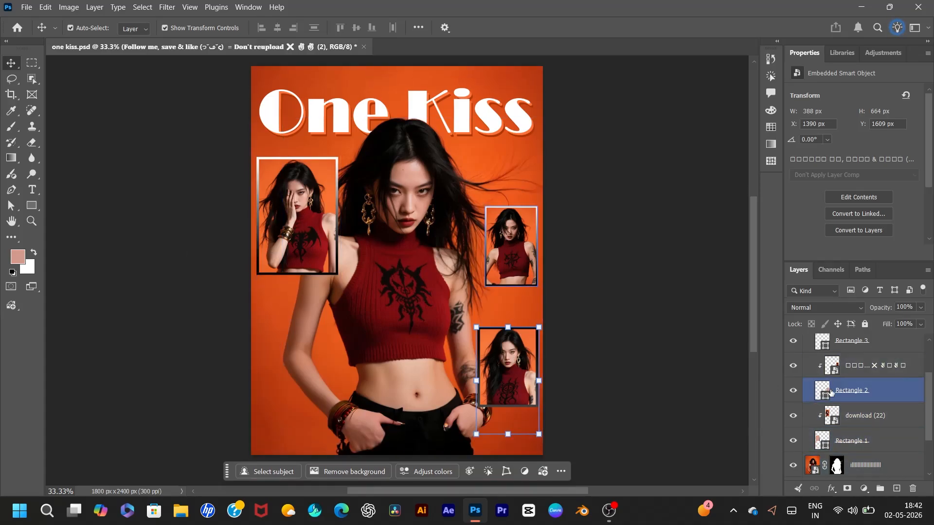
{"action": "left_click", "coordinate": [849, 413]}
{"action": "scroll", "coordinate": [835, 428], "scroll_direction": "up", "scroll_amount": 3}
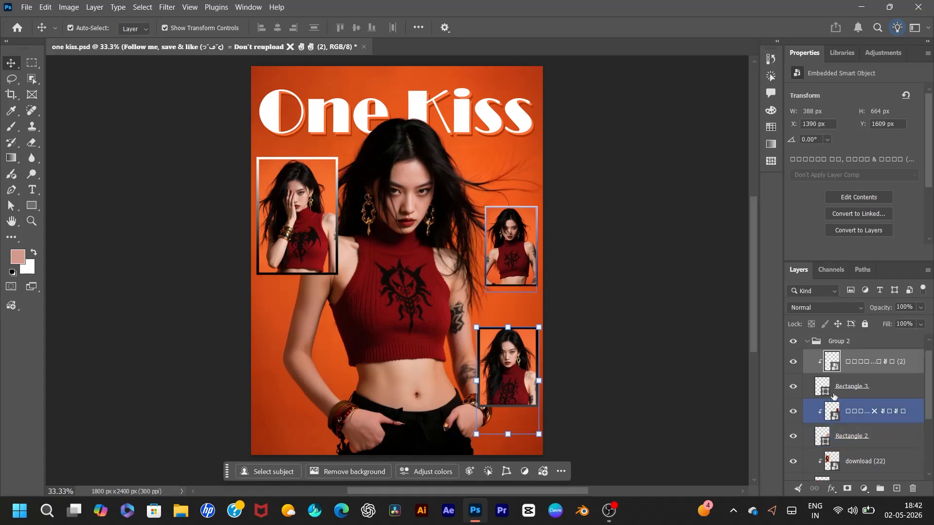
{"action": "left_click", "coordinate": [806, 360]}
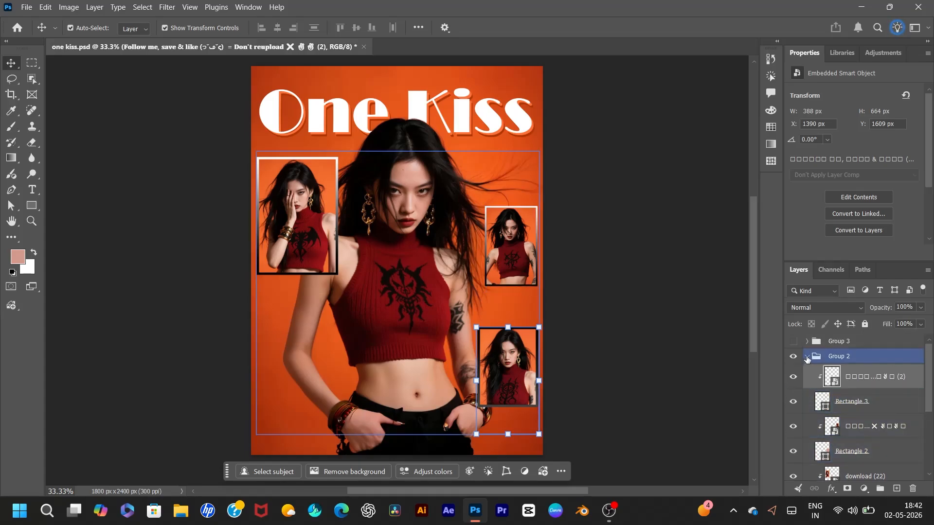
{"action": "left_click", "coordinate": [807, 357]}
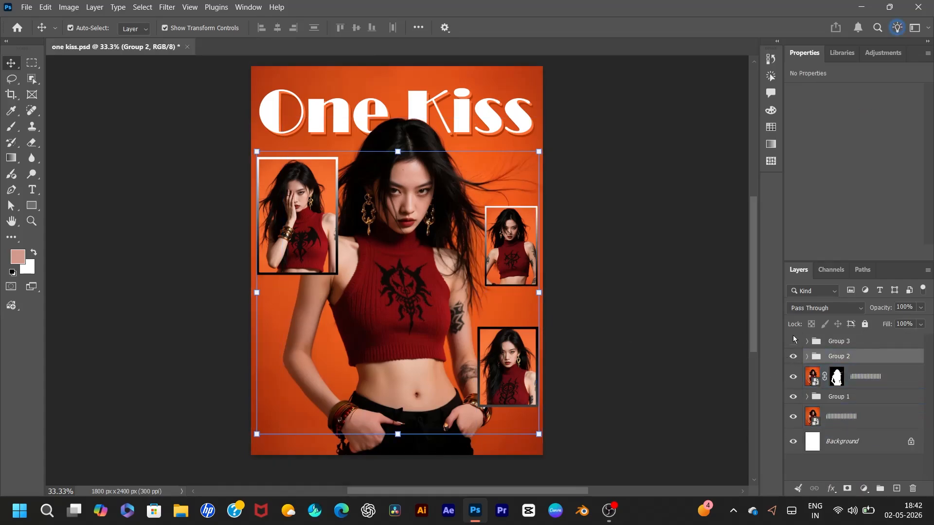
Step: Expand Group 3, go through its text layers, and make the whole group visible on the poster
{"action": "scroll", "coordinate": [823, 360], "scroll_direction": "up", "scroll_amount": 3}
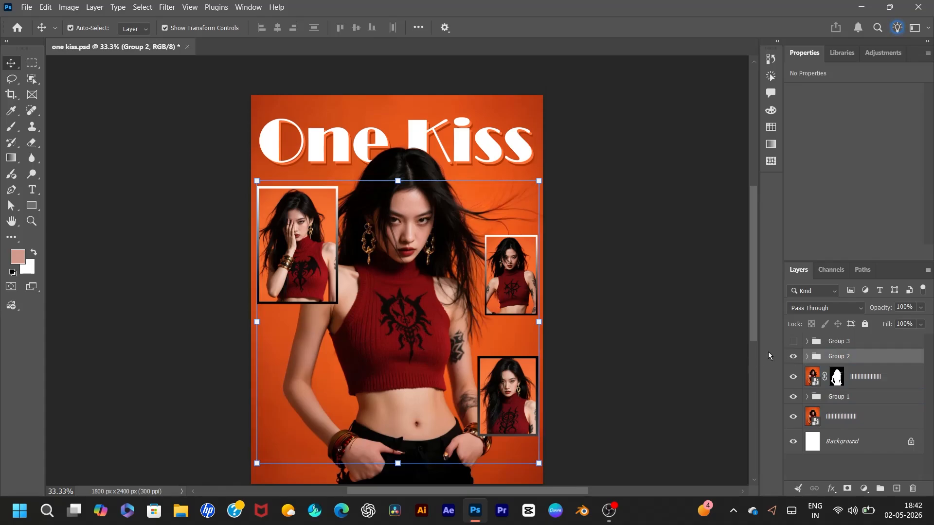
{"action": "left_click", "coordinate": [808, 343]}
{"action": "left_click", "coordinate": [837, 365]}
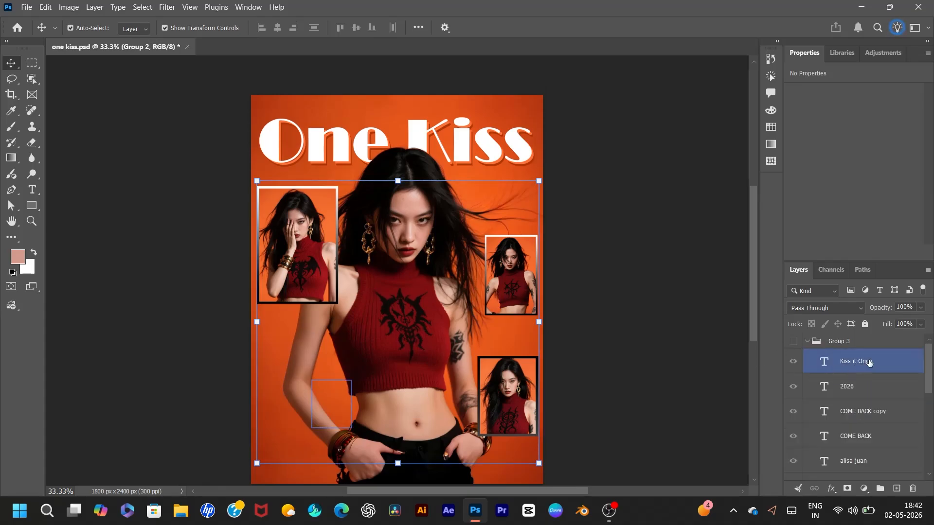
{"action": "scroll", "coordinate": [837, 370], "scroll_direction": "down", "scroll_amount": 3}
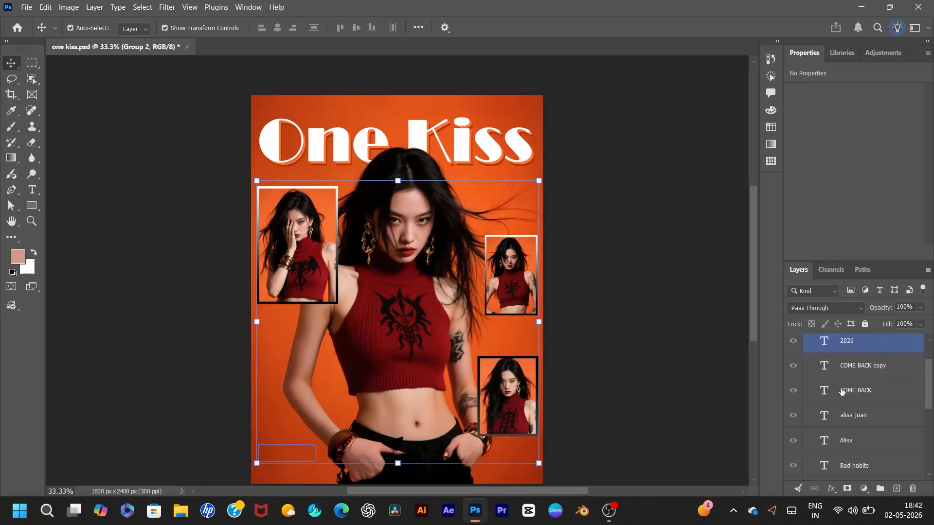
{"action": "scroll", "coordinate": [842, 392], "scroll_direction": "up", "scroll_amount": 3}
{"action": "scroll", "coordinate": [844, 393], "scroll_direction": "down", "scroll_amount": 5}
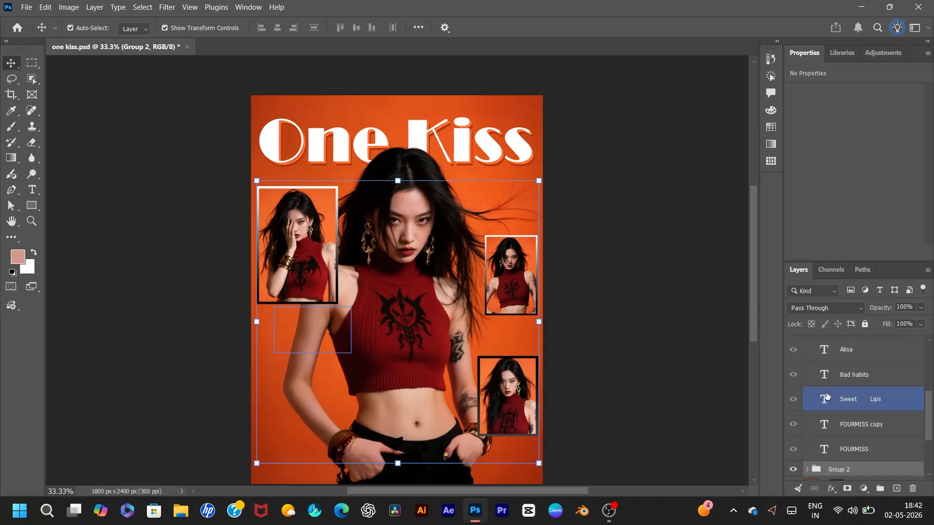
{"action": "scroll", "coordinate": [827, 397], "scroll_direction": "up", "scroll_amount": 5}
{"action": "scroll", "coordinate": [826, 396], "scroll_direction": "down", "scroll_amount": 6}
{"action": "left_click", "coordinate": [827, 395]}
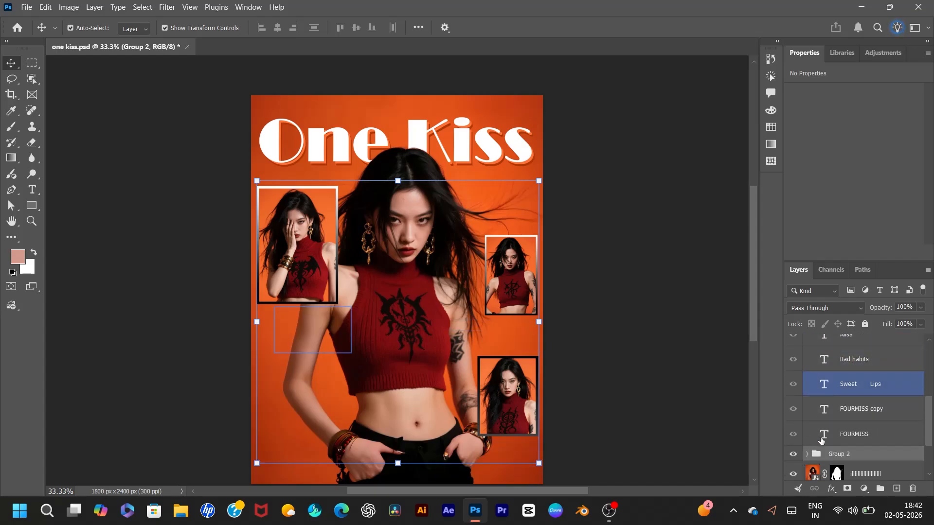
{"action": "left_click", "coordinate": [821, 440]}
{"action": "left_click", "coordinate": [795, 440]}
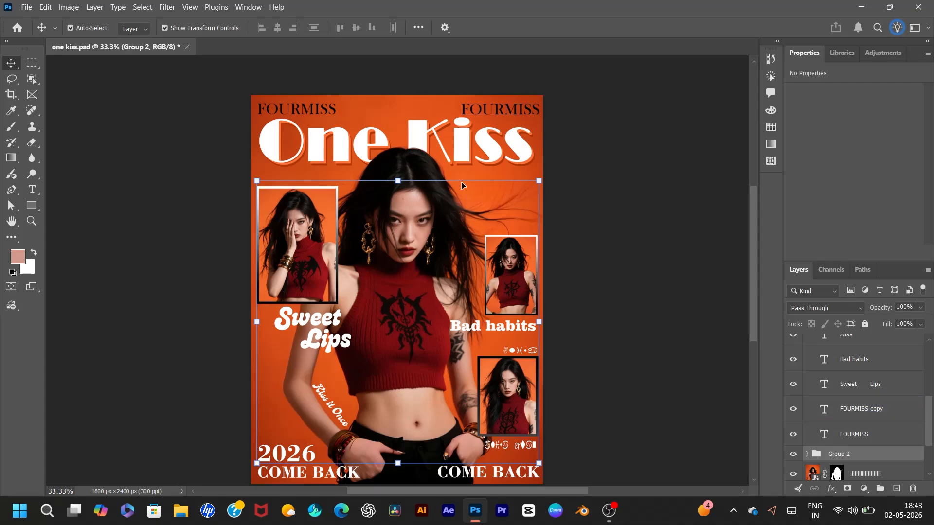
Step: Review the Group 3 text layers against the poster and collapse the group
{"action": "scroll", "coordinate": [851, 389], "scroll_direction": "up", "scroll_amount": 3}
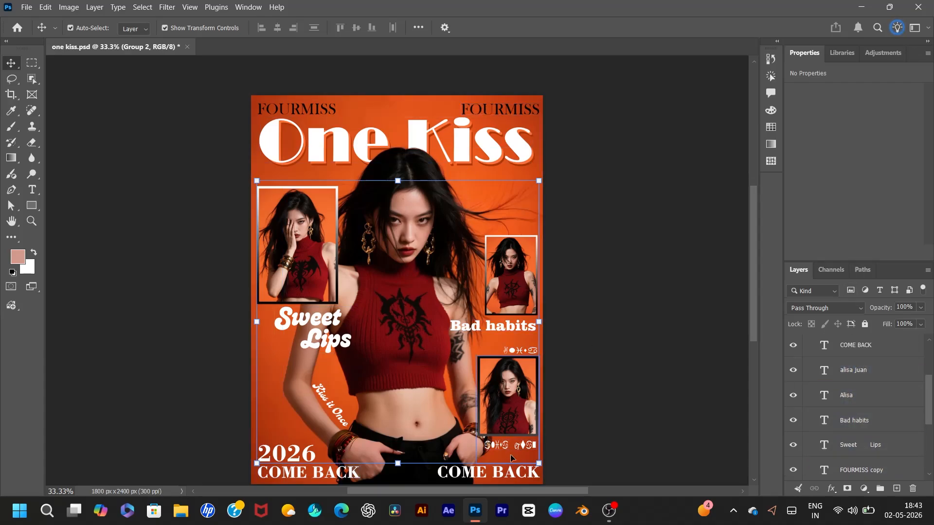
{"action": "scroll", "coordinate": [515, 388], "scroll_direction": "up", "scroll_amount": 1}
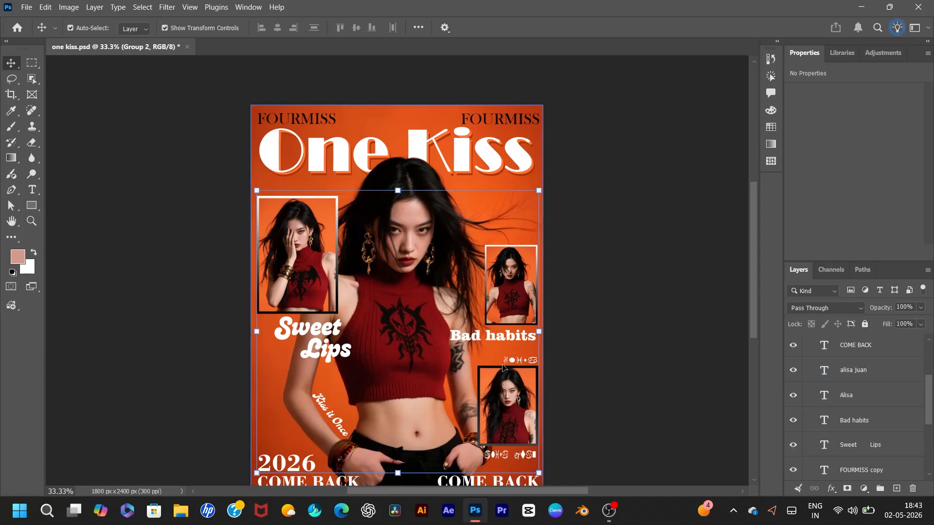
{"action": "scroll", "coordinate": [518, 359], "scroll_direction": "down", "scroll_amount": 3}
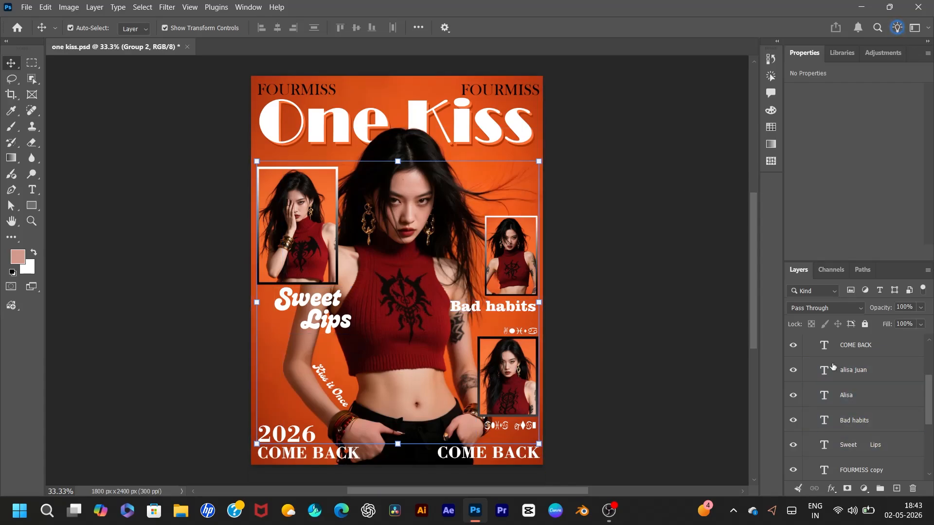
{"action": "scroll", "coordinate": [822, 395], "scroll_direction": "up", "scroll_amount": 4}
{"action": "left_click", "coordinate": [856, 364]}
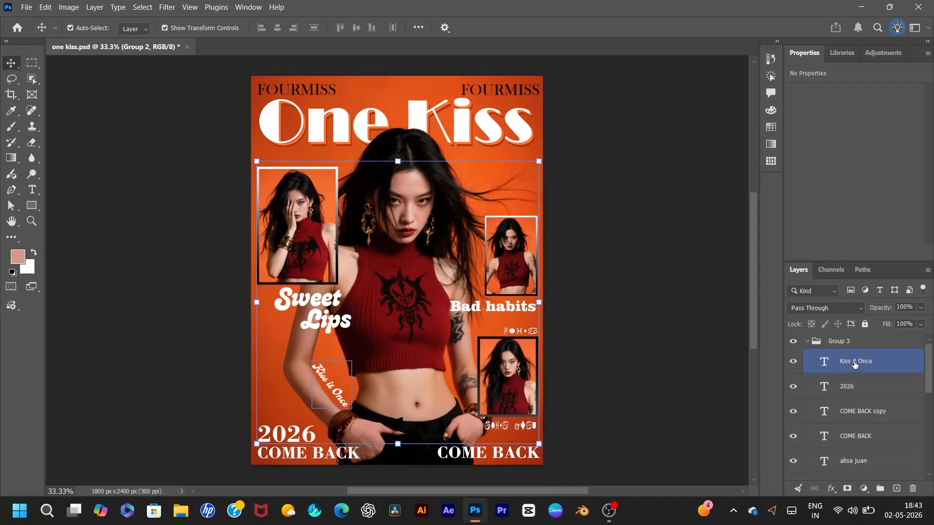
{"action": "left_click", "coordinate": [807, 341]}
{"action": "left_click", "coordinate": [807, 356]}
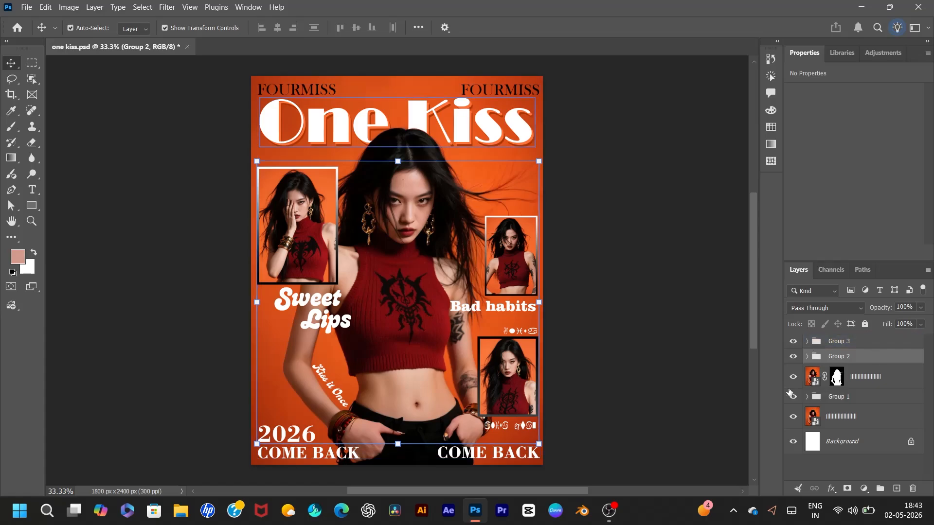
{"action": "left_click", "coordinate": [846, 417]}
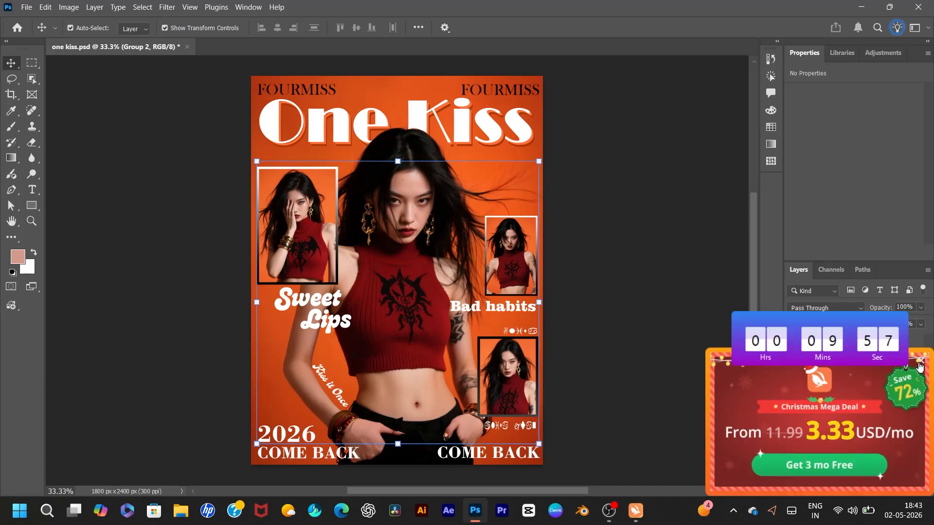
Step: Dismiss the advert and, in Group 2, hide and restore the Rectangle 3 frame and its clipped photo to examine their structure
{"action": "left_click", "coordinate": [919, 365]}
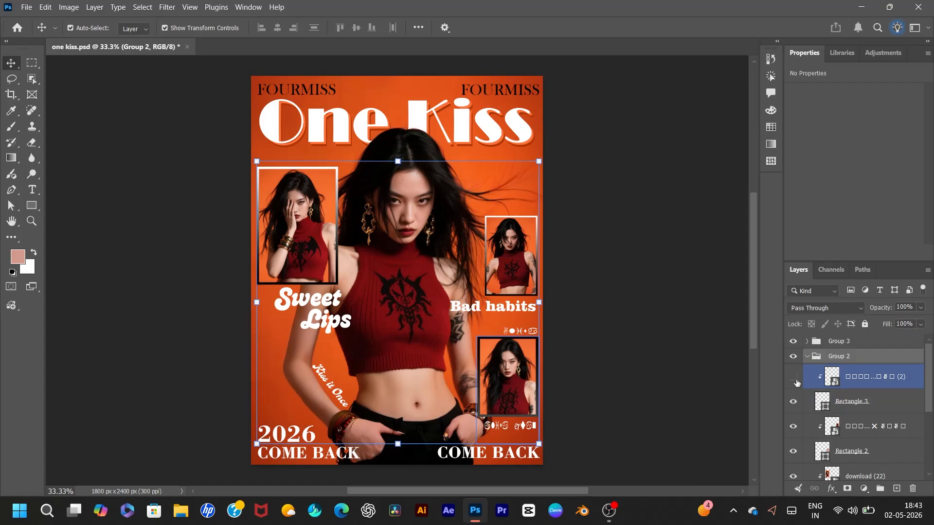
{"action": "left_click", "coordinate": [797, 384]}
{"action": "left_click", "coordinate": [516, 390]}
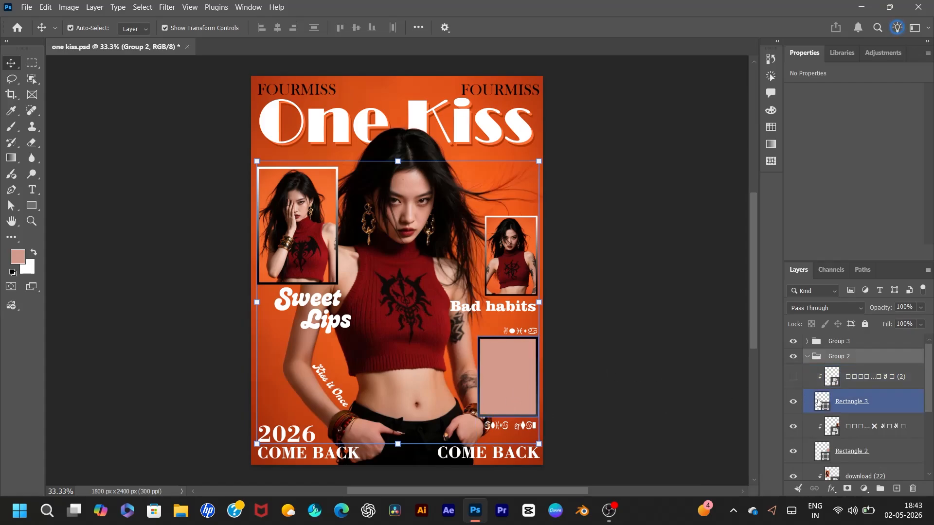
{"action": "left_click", "coordinate": [792, 403]}
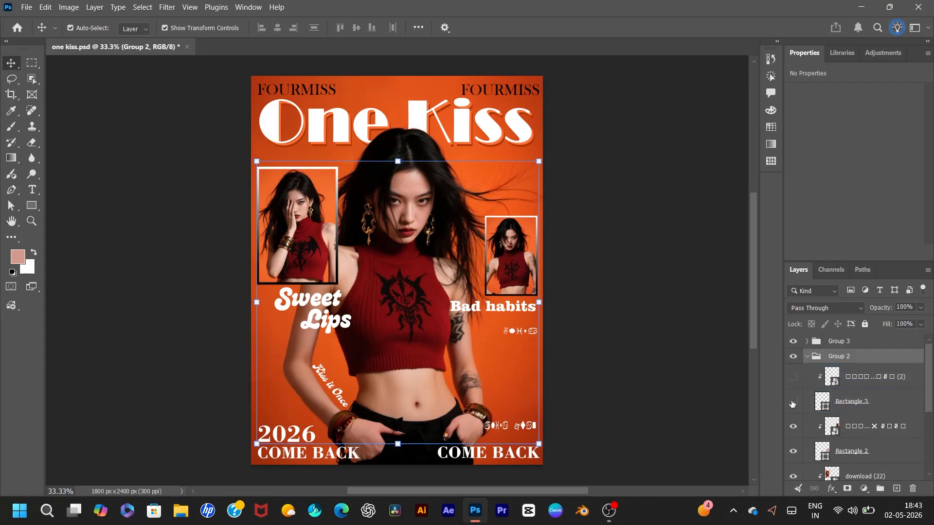
{"action": "left_click", "coordinate": [793, 404]}
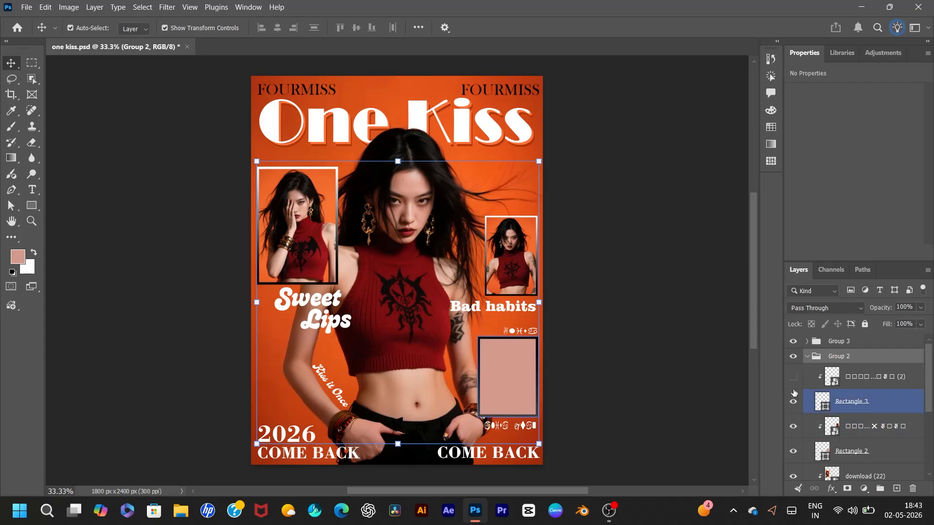
{"action": "left_click", "coordinate": [794, 376]}
Step: In Group 2, hide and restore the Rectangle 2 frame and its clipped photo to examine how they are built
{"action": "scroll", "coordinate": [817, 398], "scroll_direction": "down", "scroll_amount": 1}
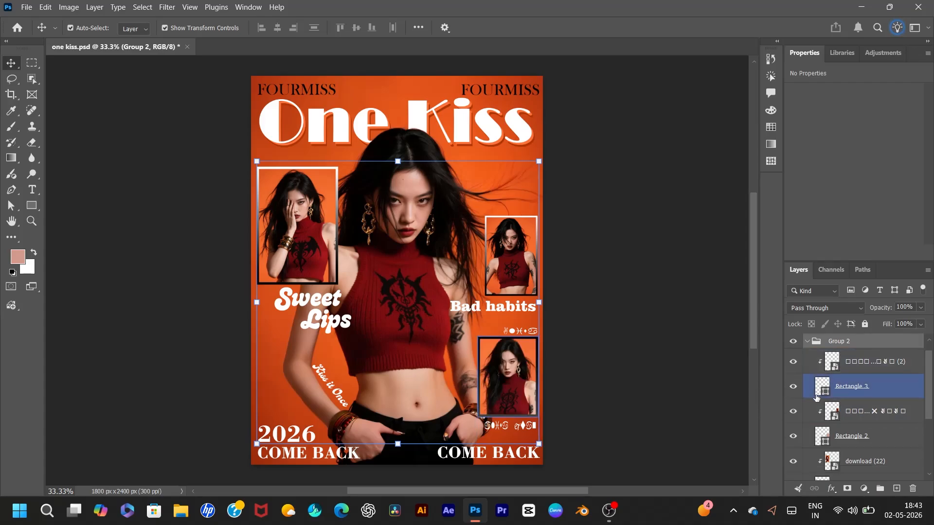
{"action": "left_click", "coordinate": [793, 412]}
{"action": "left_click", "coordinate": [799, 437]}
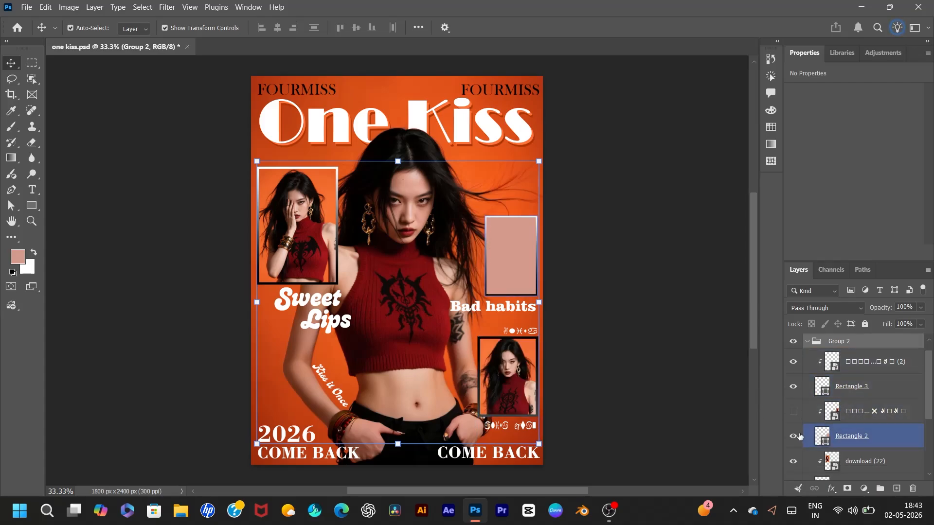
{"action": "left_click", "coordinate": [794, 437]}
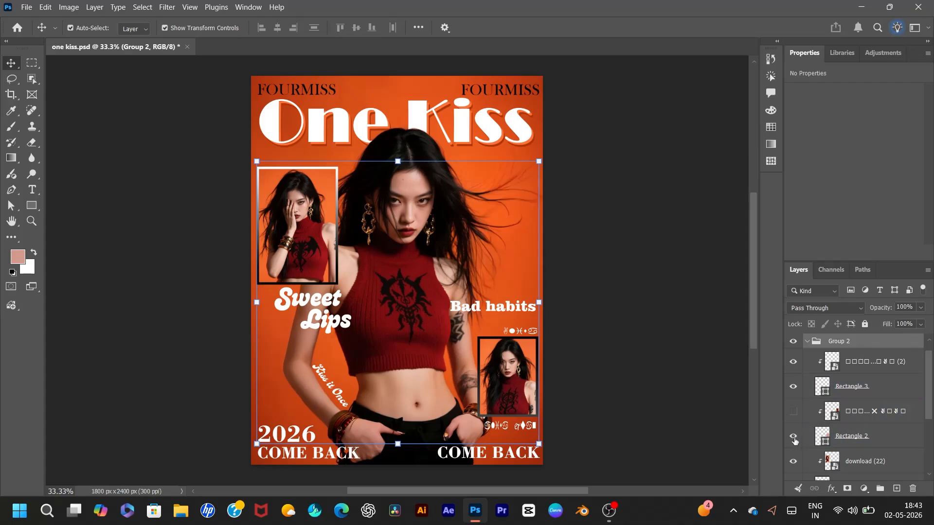
{"action": "left_click", "coordinate": [794, 413]}
{"action": "scroll", "coordinate": [809, 422], "scroll_direction": "down", "scroll_amount": 1}
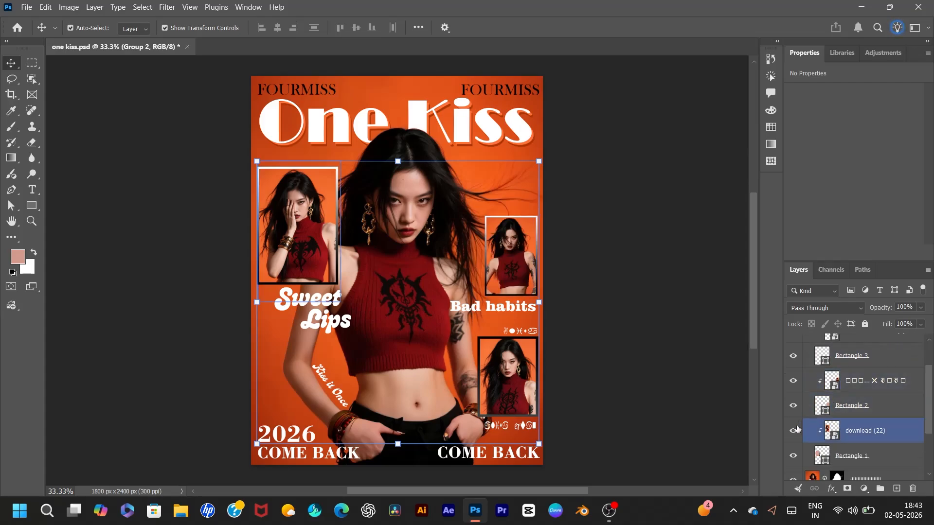
{"action": "left_click", "coordinate": [793, 407]}
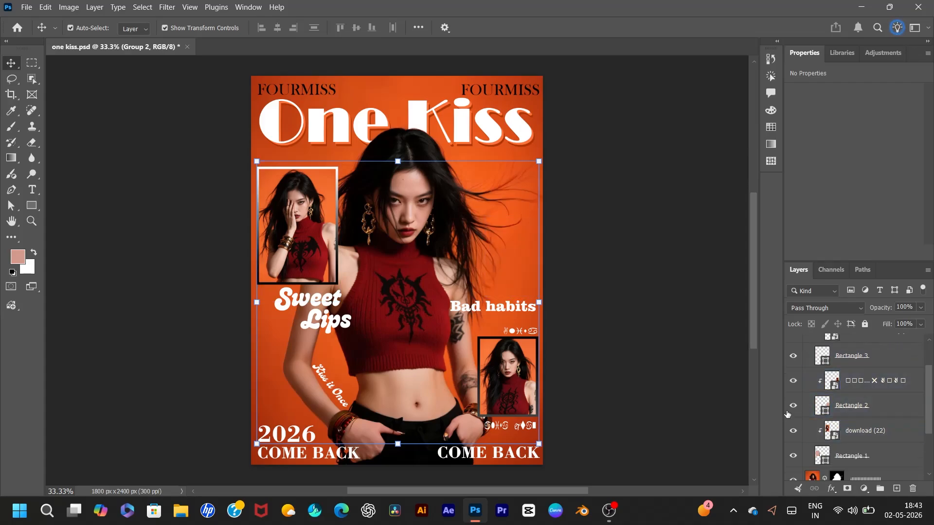
Step: Hide and restore the download (22) photo and its Rectangle 1 frame to examine them, and collapse Group 2
{"action": "left_click", "coordinate": [794, 431]}
{"action": "left_click", "coordinate": [794, 431]}
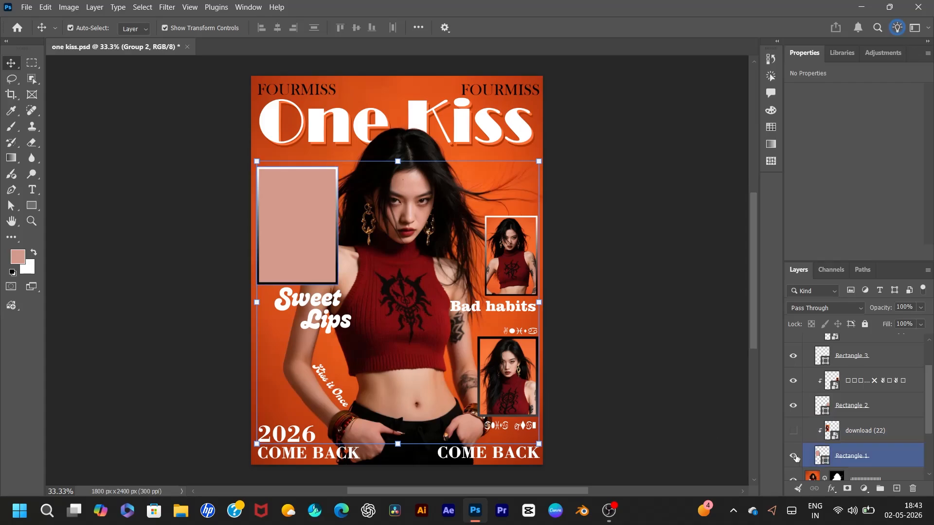
{"action": "left_click", "coordinate": [794, 456]}
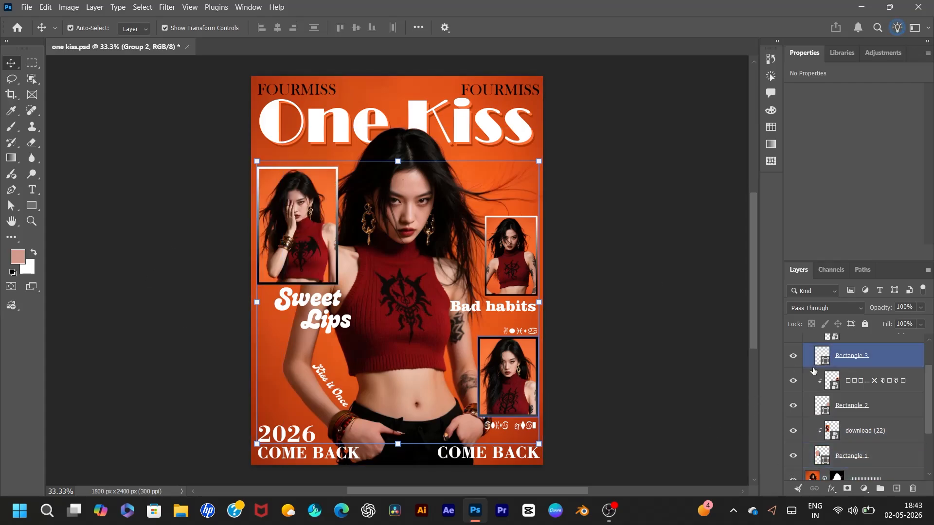
{"action": "scroll", "coordinate": [826, 384], "scroll_direction": "up", "scroll_amount": 3}
{"action": "left_click", "coordinate": [806, 357]}
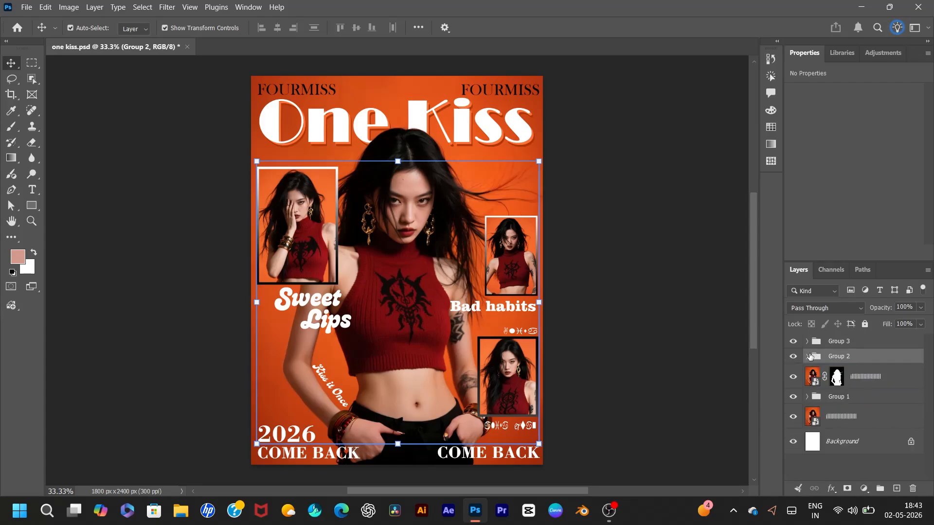
Step: Expand Group 3, and hide and restore the FOURMISS and FOURMISS copy text layers to identify them on the poster
{"action": "left_click", "coordinate": [807, 341]}
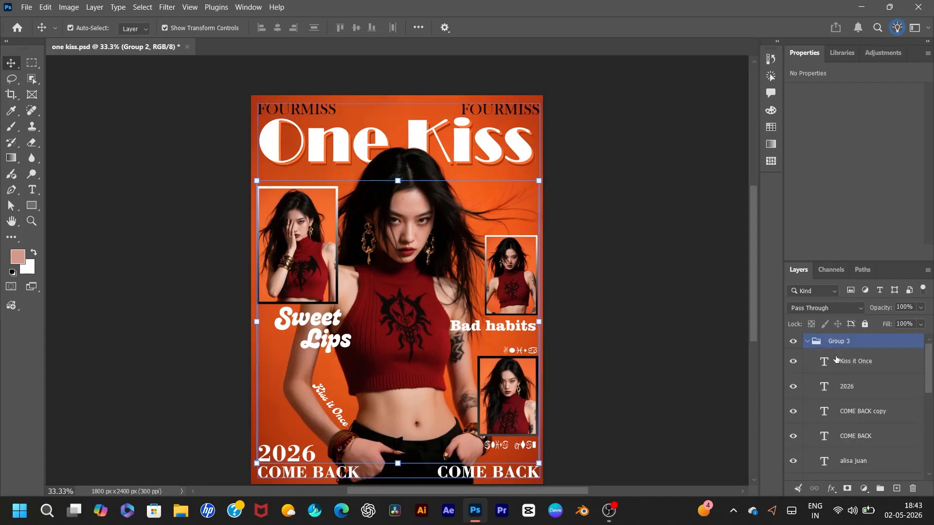
{"action": "scroll", "coordinate": [827, 359], "scroll_direction": "down", "scroll_amount": 2}
{"action": "left_click", "coordinate": [837, 364]}
{"action": "scroll", "coordinate": [837, 370], "scroll_direction": "down", "scroll_amount": 3}
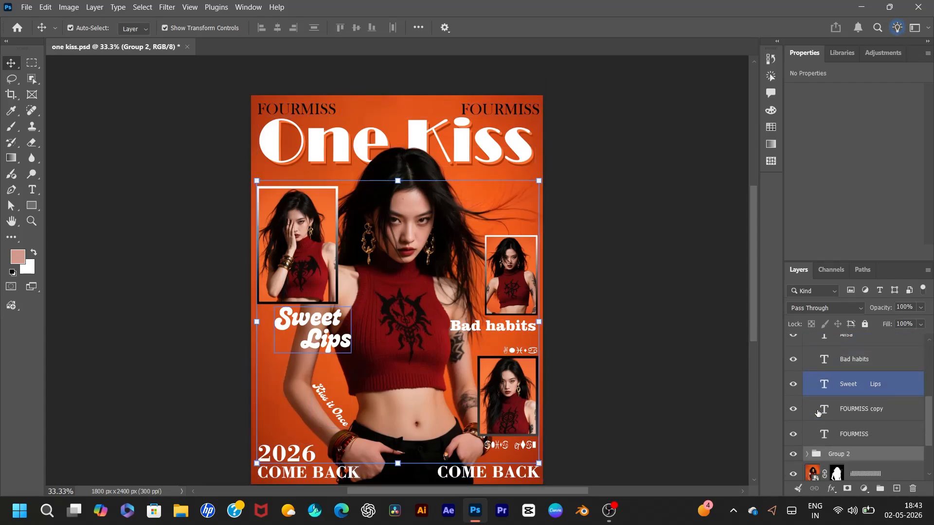
{"action": "left_click", "coordinate": [810, 435]}
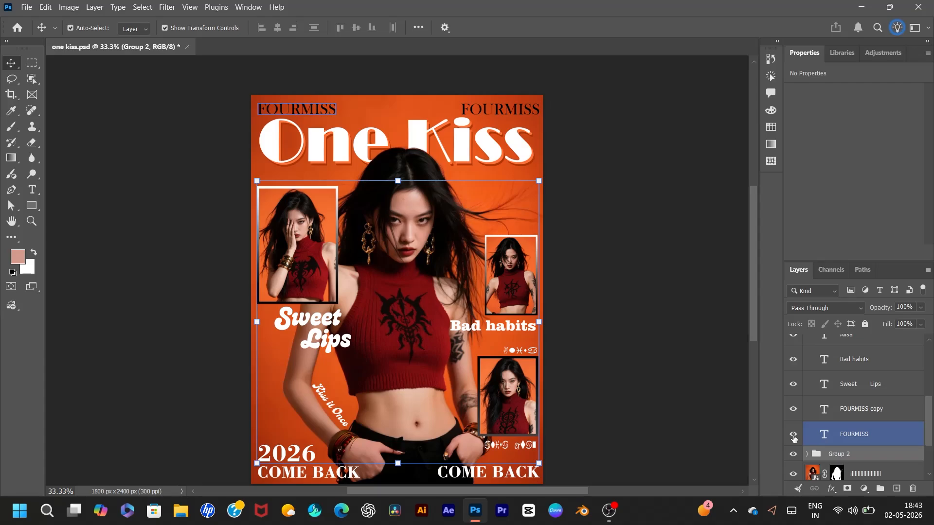
{"action": "left_click", "coordinate": [793, 436]}
{"action": "left_click", "coordinate": [794, 412]}
{"action": "left_click", "coordinate": [795, 410]}
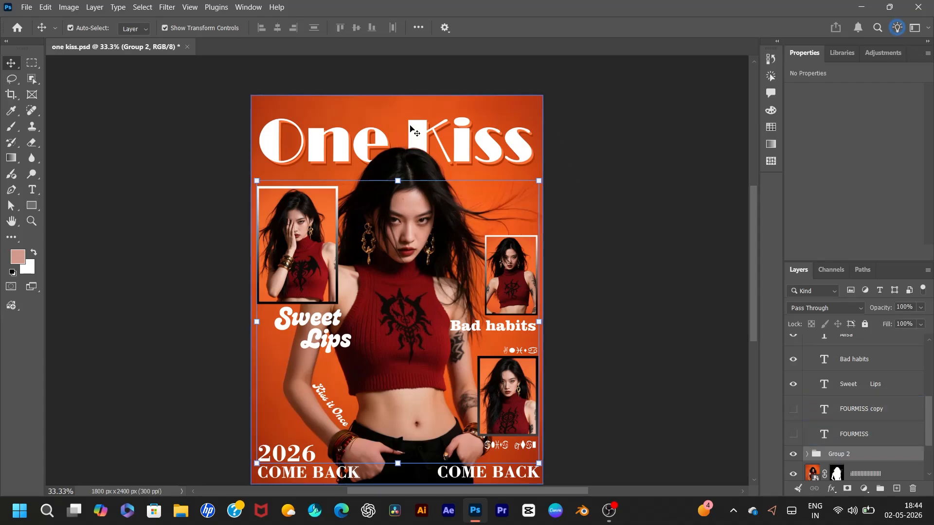
{"action": "left_click", "coordinate": [809, 360]}
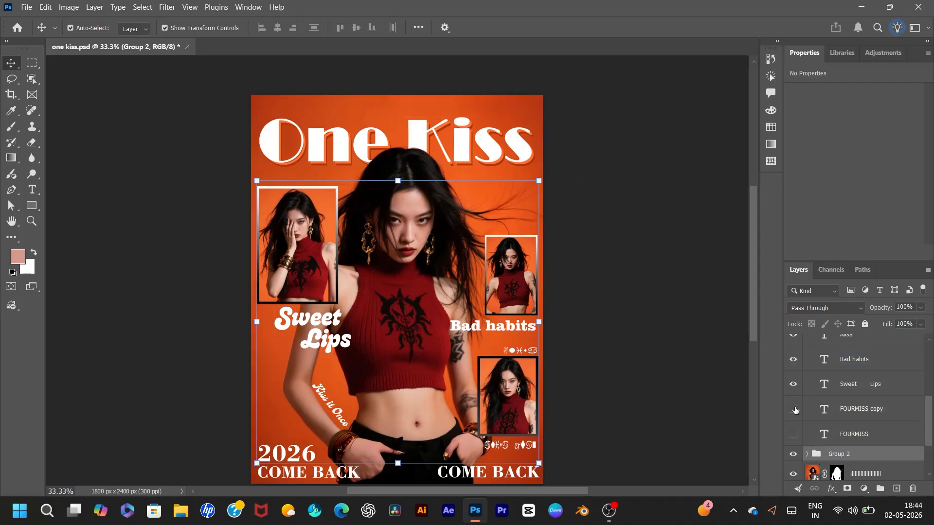
{"action": "left_click", "coordinate": [796, 439]}
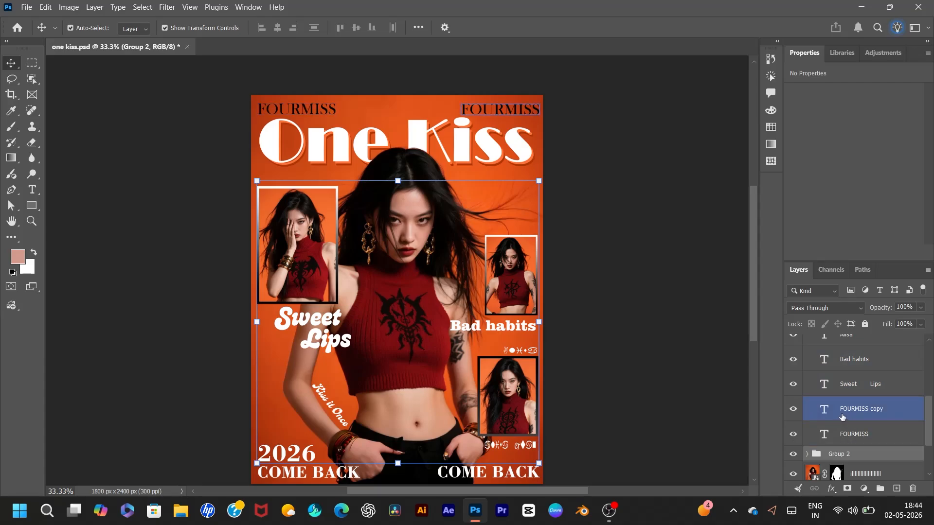
Step: Toggle the Sweet Lips, Bad habits and small symbol-font text layers off and back on to identify each on the poster
{"action": "scroll", "coordinate": [797, 413], "scroll_direction": "up", "scroll_amount": 1}
{"action": "left_click", "coordinate": [792, 399]}
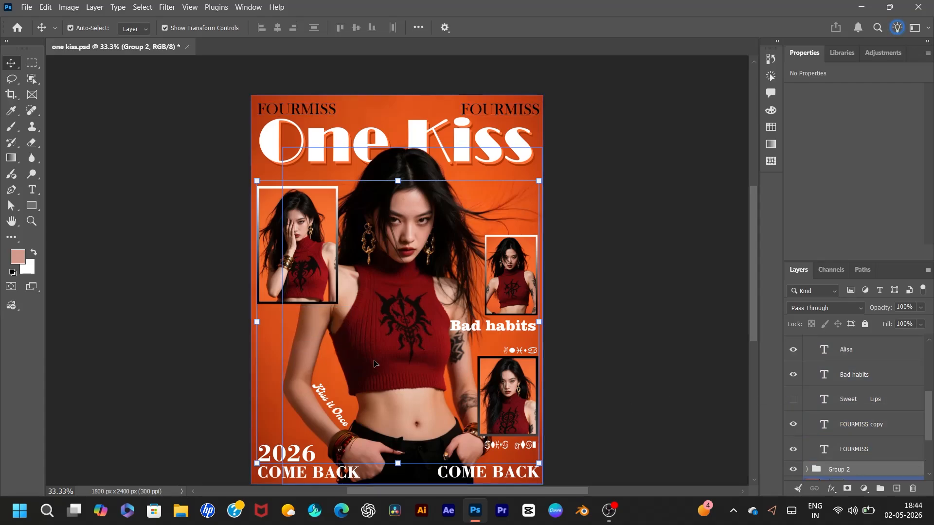
{"action": "left_click", "coordinate": [794, 400]}
{"action": "left_click", "coordinate": [794, 375]}
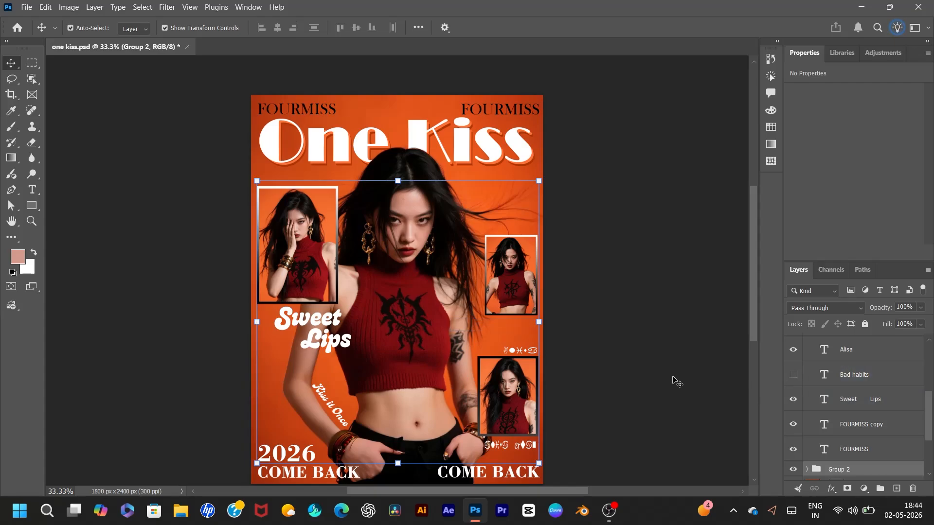
{"action": "left_click", "coordinate": [793, 375]}
{"action": "left_click", "coordinate": [794, 350]}
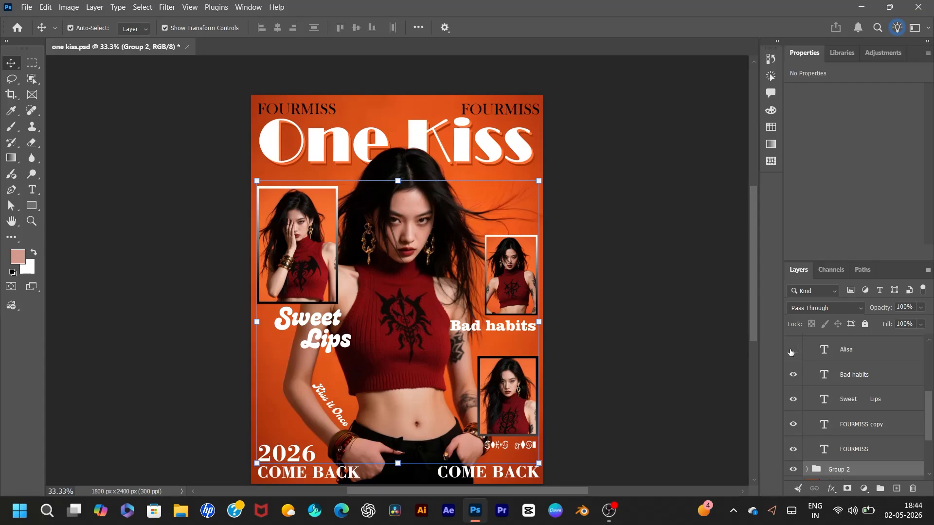
{"action": "scroll", "coordinate": [817, 369], "scroll_direction": "up", "scroll_amount": 3}
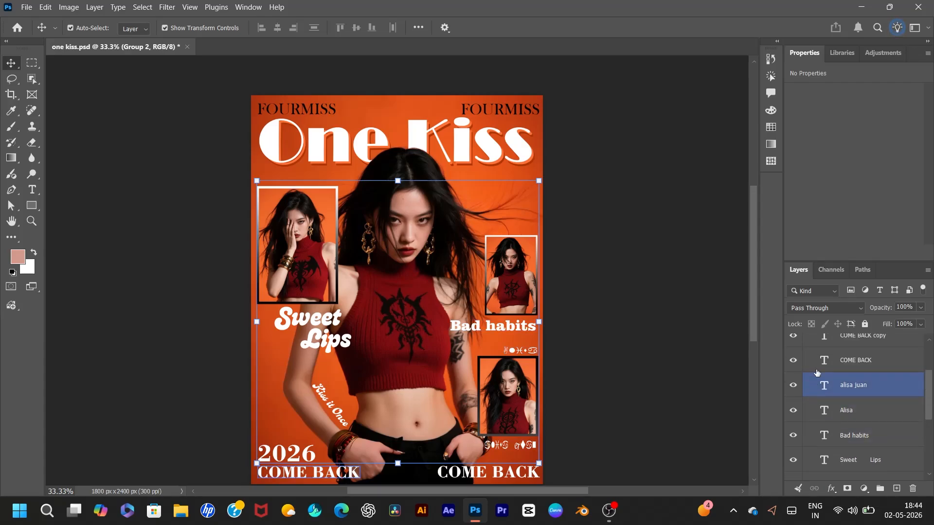
Step: Hide and restore the COME BACK and COME BACK copy text layers to identify them on the poster
{"action": "left_click", "coordinate": [794, 360]}
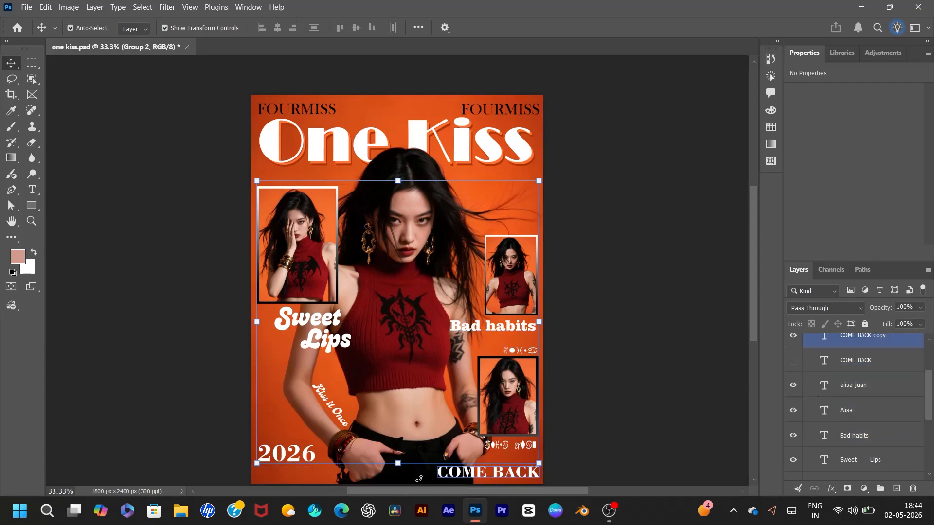
{"action": "left_click", "coordinate": [834, 410]}
{"action": "left_click", "coordinate": [794, 361]}
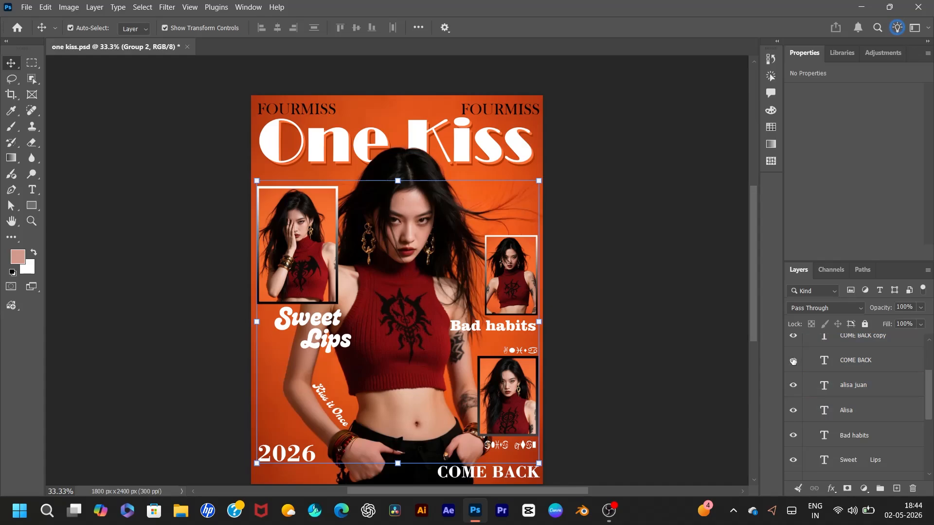
{"action": "left_click", "coordinate": [795, 343]}
{"action": "left_click", "coordinate": [794, 341]}
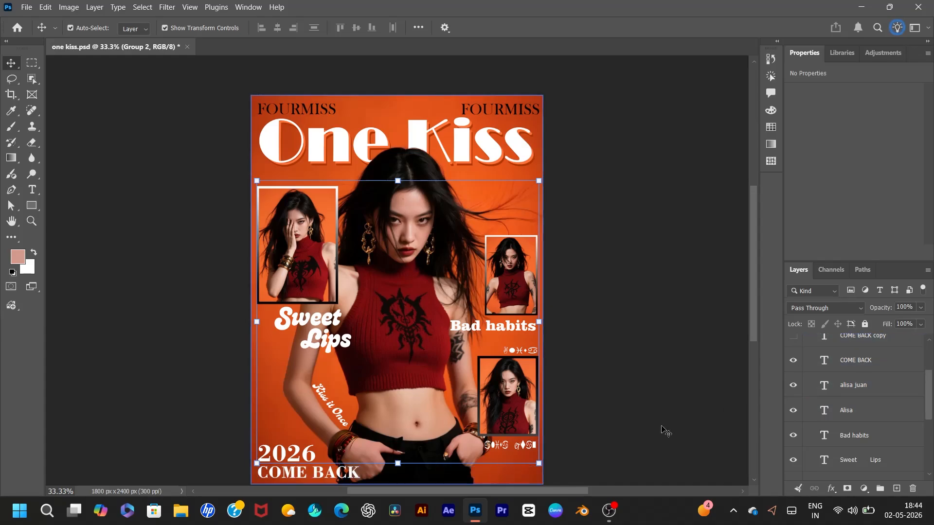
{"action": "left_click", "coordinate": [795, 341]}
{"action": "scroll", "coordinate": [794, 381], "scroll_direction": "up", "scroll_amount": 3}
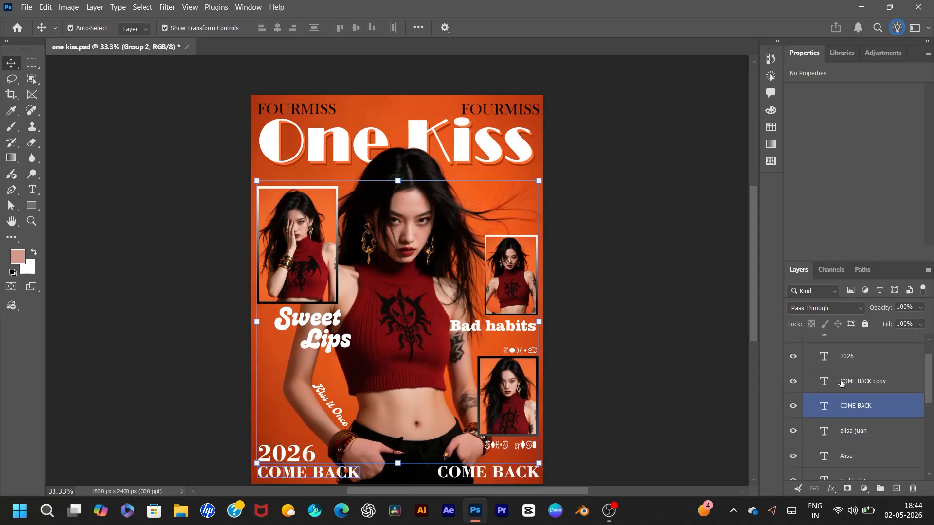
Step: Hide and restore the 2026 and Kiss it Once text layers to identify them, and collapse Group 3
{"action": "left_click", "coordinate": [794, 358]}
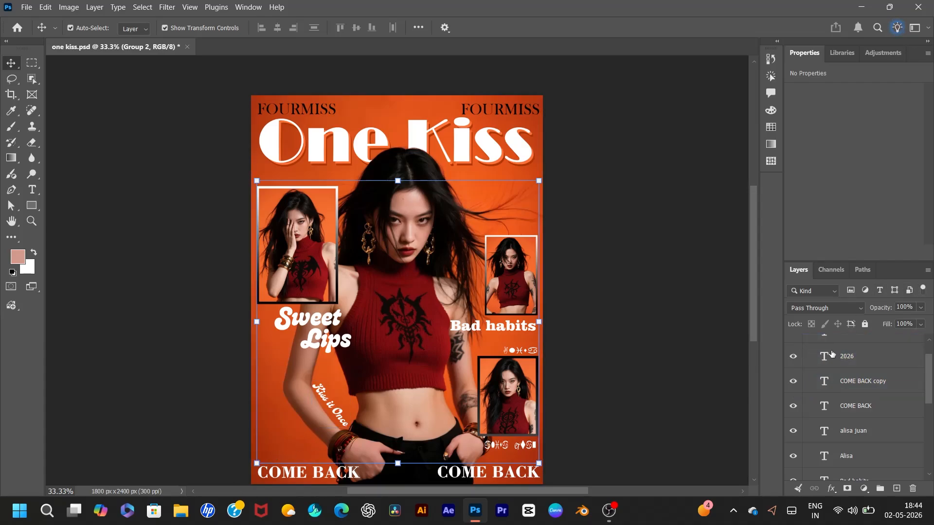
{"action": "scroll", "coordinate": [832, 354], "scroll_direction": "up", "scroll_amount": 2}
{"action": "left_click", "coordinate": [792, 362]}
{"action": "left_click", "coordinate": [792, 363]}
{"action": "left_click", "coordinate": [792, 363]}
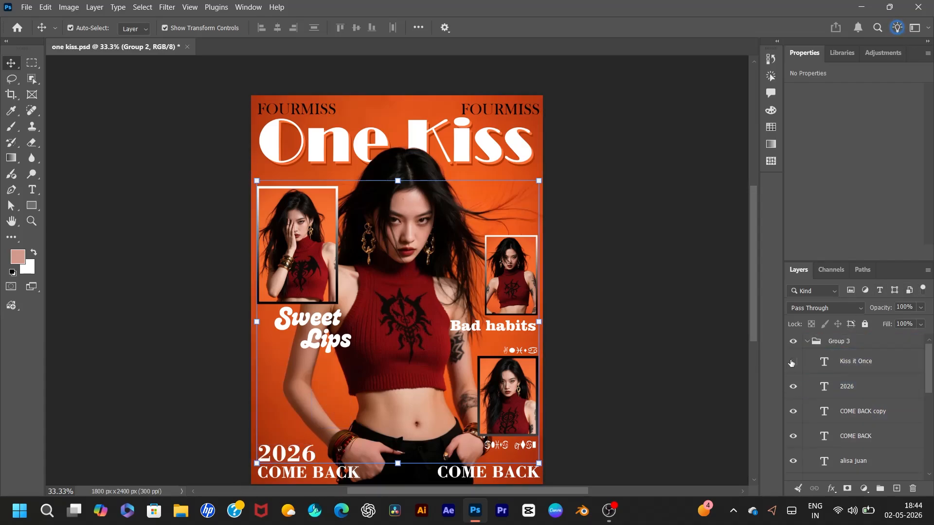
{"action": "left_click", "coordinate": [793, 365]}
{"action": "left_click", "coordinate": [333, 413]}
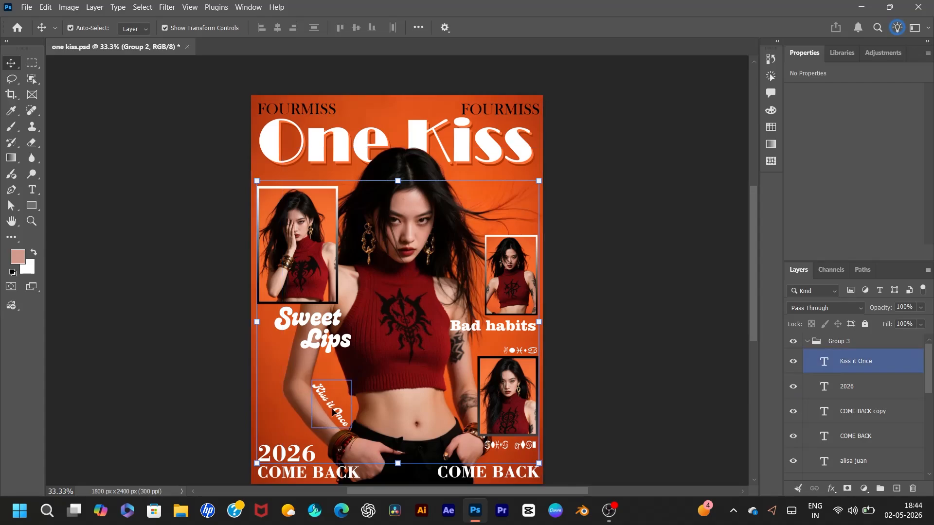
{"action": "left_click", "coordinate": [815, 343]}
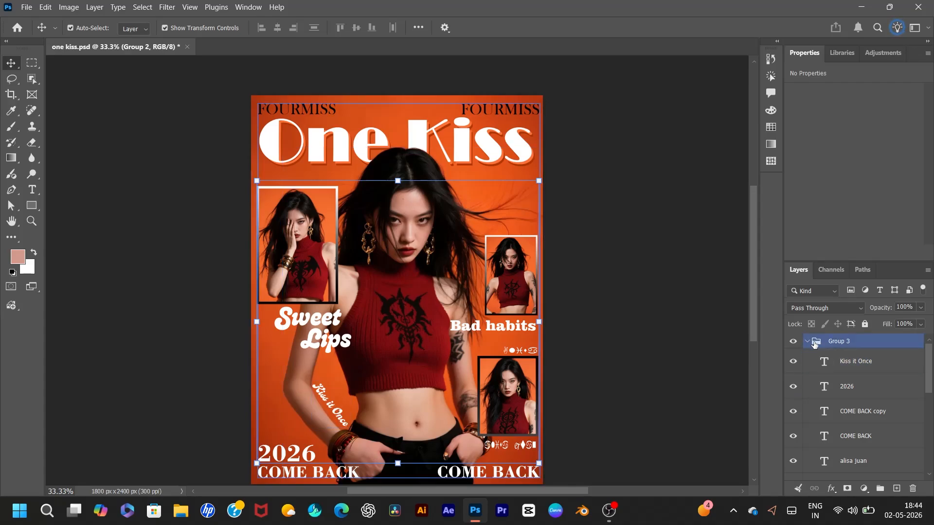
{"action": "left_click", "coordinate": [807, 342]}
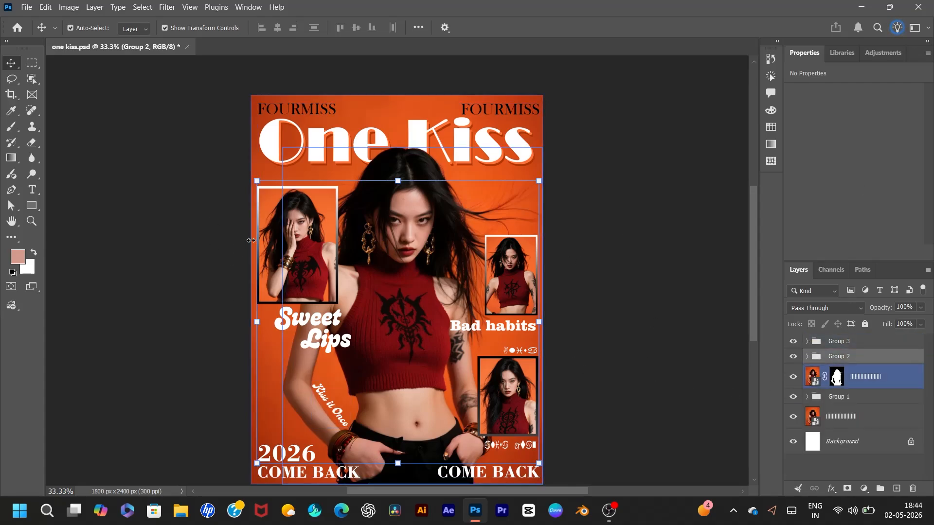
Step: Clear the layer selection and look over the complete poster from the title to the bottom text
{"action": "scroll", "coordinate": [596, 160], "scroll_direction": "down", "scroll_amount": 1}
{"action": "scroll", "coordinate": [596, 161], "scroll_direction": "down", "scroll_amount": 1}
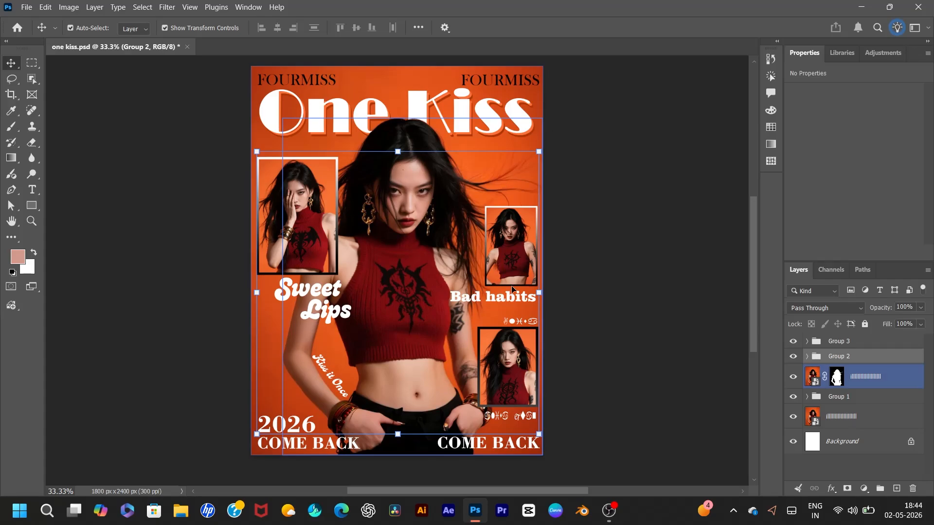
{"action": "left_click", "coordinate": [596, 386]}
{"action": "scroll", "coordinate": [402, 271], "scroll_direction": "up", "scroll_amount": 1}
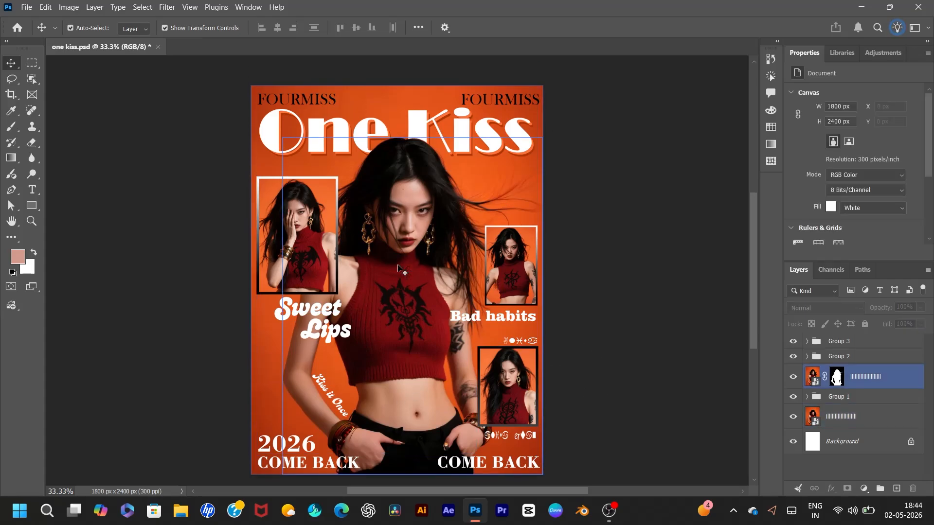
{"action": "scroll", "coordinate": [401, 271], "scroll_direction": "up", "scroll_amount": 1}
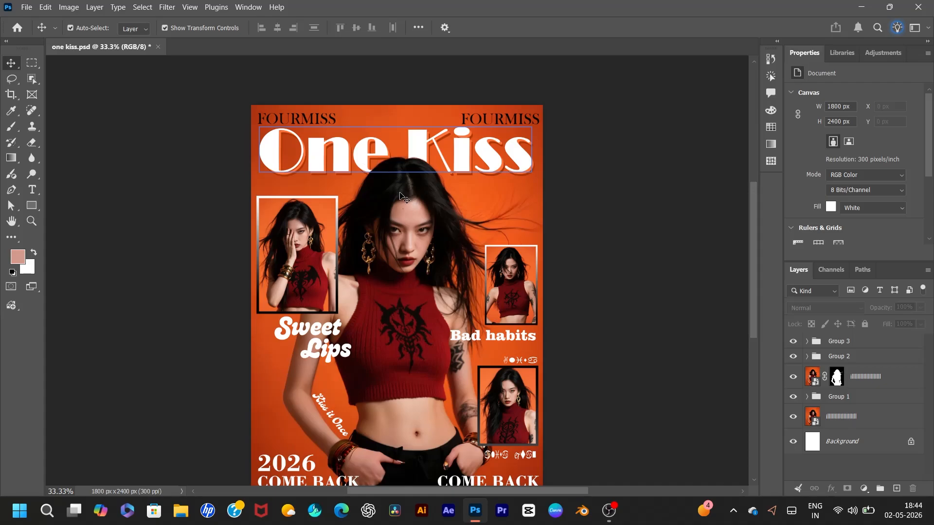
Step: Move the stacked One Kiss title copies apart on the poster to examine them, and undo the moves
{"action": "left_click_drag", "start_coordinate": [344, 161], "coordinate": [388, 222]}
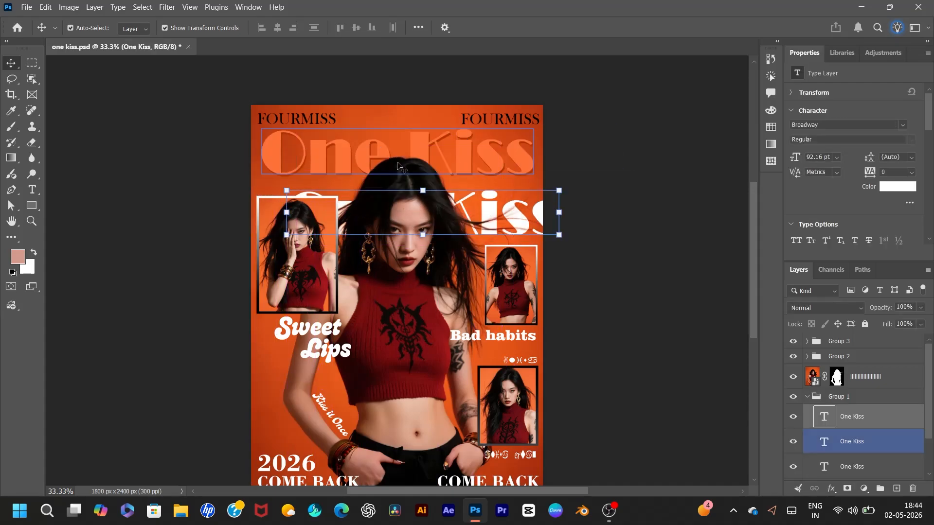
{"action": "left_click_drag", "start_coordinate": [342, 168], "coordinate": [384, 154]}
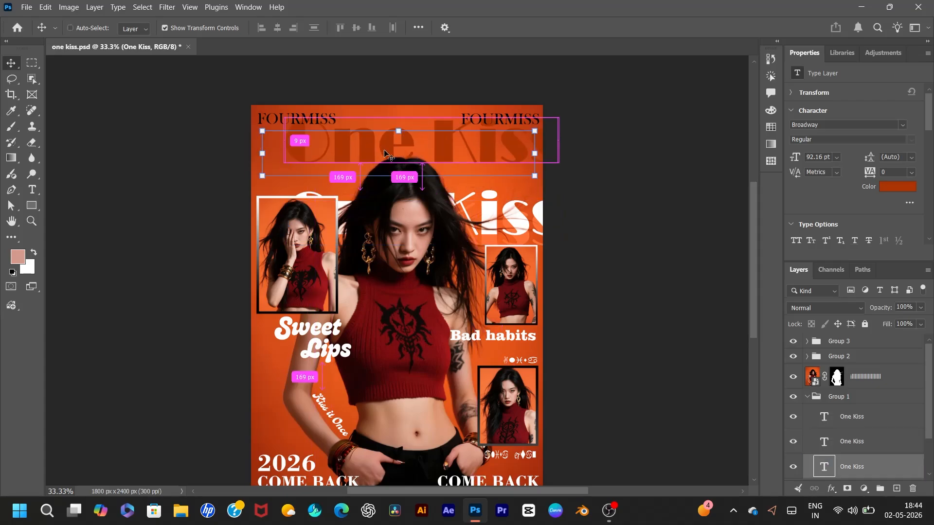
{"action": "key", "text": "ctrl+z"}
{"action": "key", "text": "ctrl+z"}
{"action": "key", "text": "ctrl+z"}
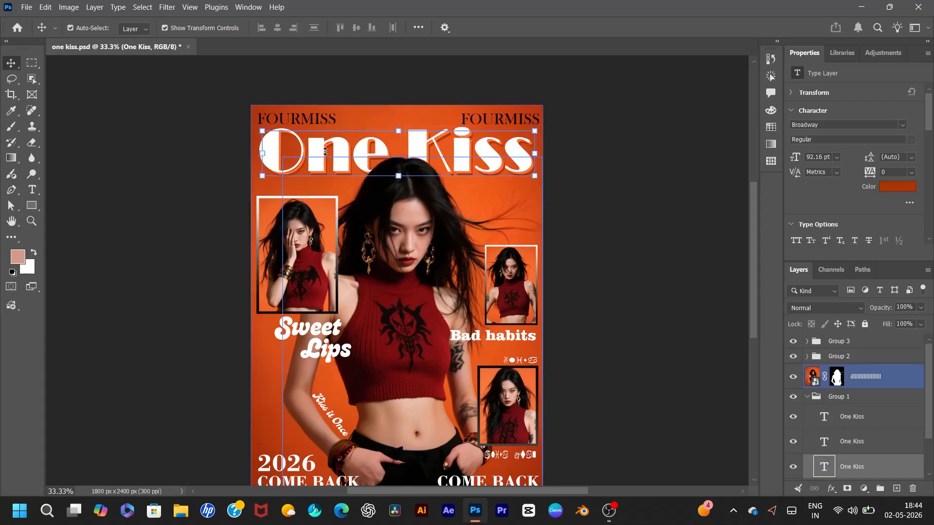
Step: Shift the clipped photo inside the Rectangle 2 frame to examine the clipping, and undo the moves
{"action": "left_click_drag", "start_coordinate": [518, 290], "coordinate": [564, 263]}
{"action": "left_click_drag", "start_coordinate": [513, 286], "coordinate": [477, 291]}
{"action": "key", "text": "ctrl+z"}
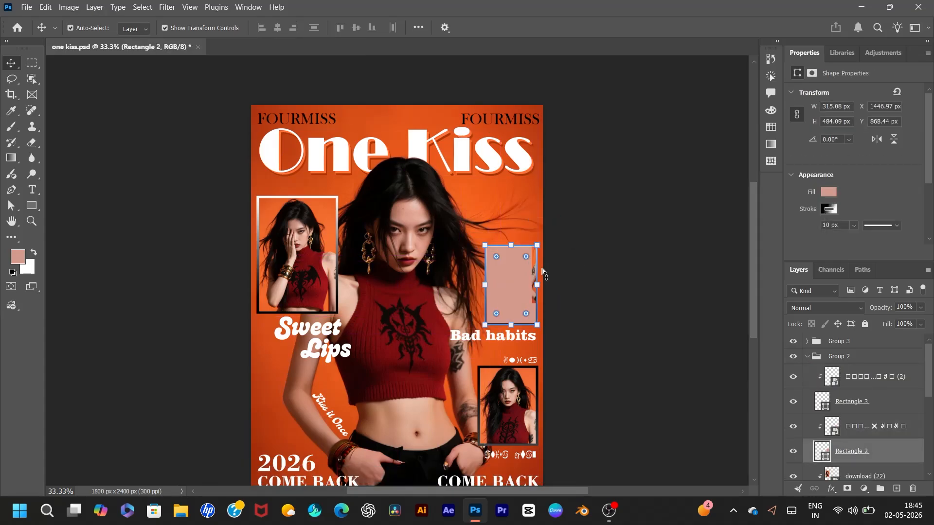
{"action": "key", "text": "ctrl+z"}
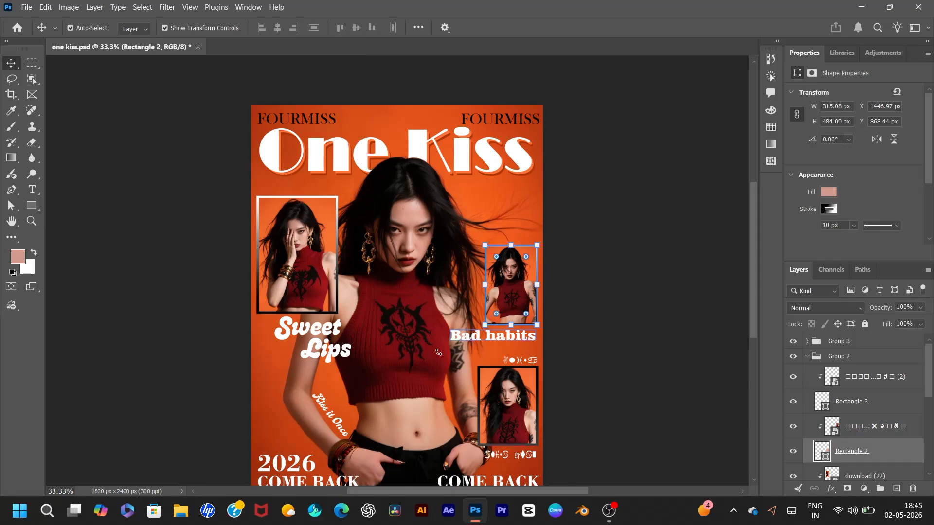
{"action": "mouse_move", "coordinate": [438, 352]}
{"action": "left_mouse_down"}
{"action": "mouse_move", "coordinate": [424, 343]}
{"action": "mouse_move", "coordinate": [421, 356]}
{"action": "left_mouse_up"}
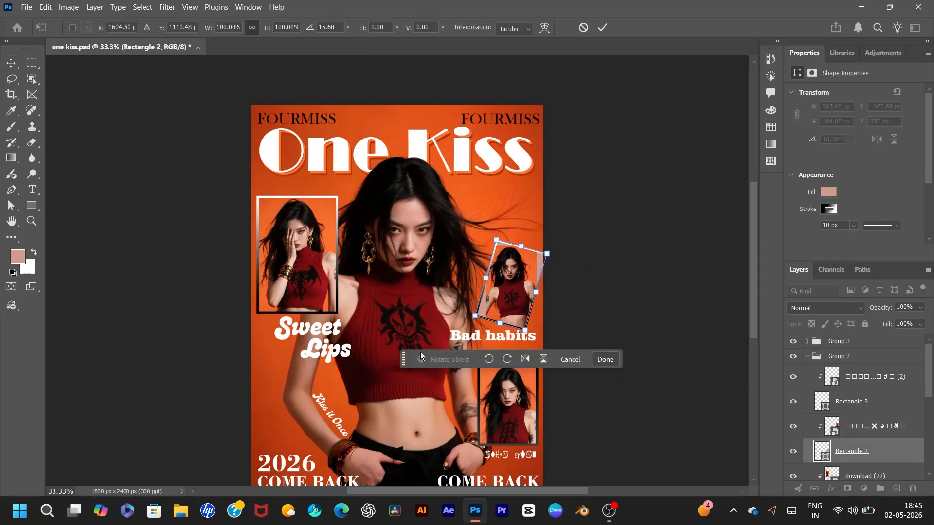
{"action": "key", "text": "ctrl+z"}
{"action": "left_click", "coordinate": [604, 30]}
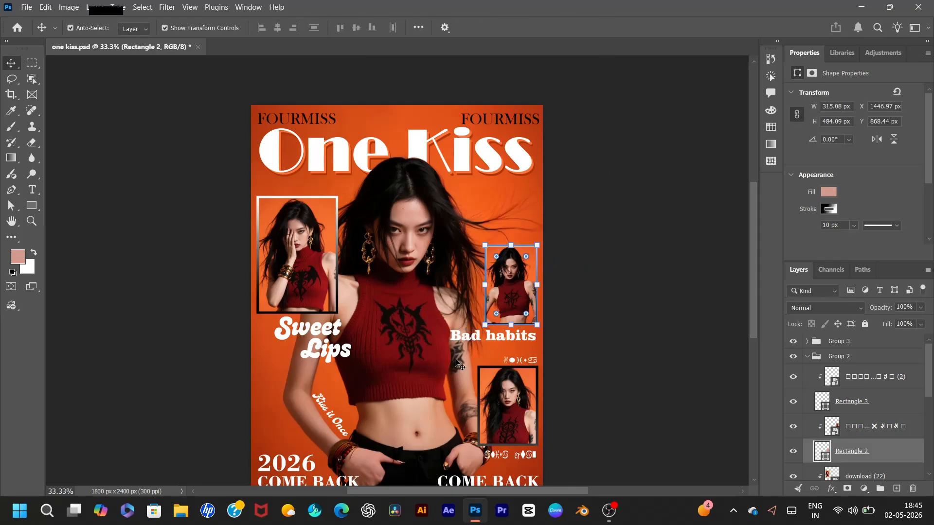
{"action": "left_click_drag", "start_coordinate": [478, 336], "coordinate": [457, 352]}
{"action": "key", "text": "ctrl+z"}
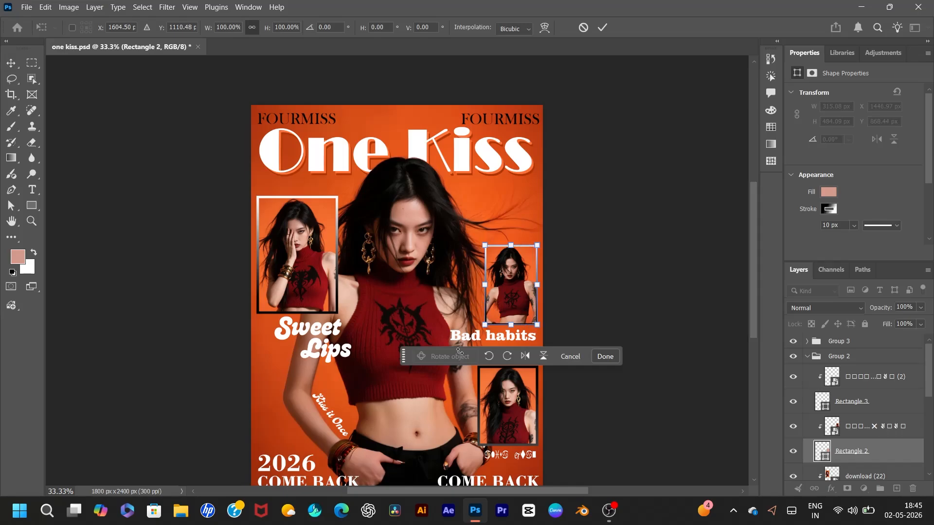
{"action": "left_click", "coordinate": [603, 28]}
{"action": "left_click", "coordinate": [631, 323]}
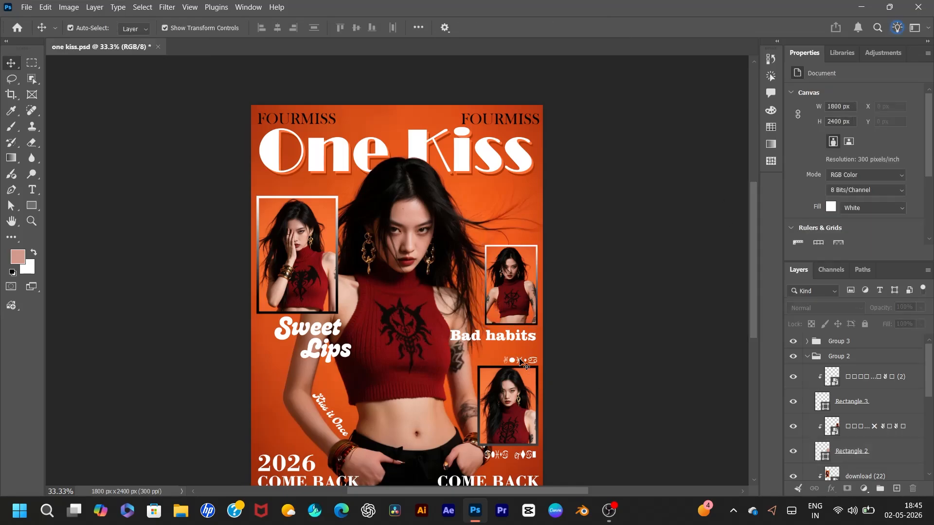
Step: Move the Bad habits and Sweet Lips text layers aside to examine them, and undo the moves
{"action": "left_click_drag", "start_coordinate": [505, 344], "coordinate": [416, 338]}
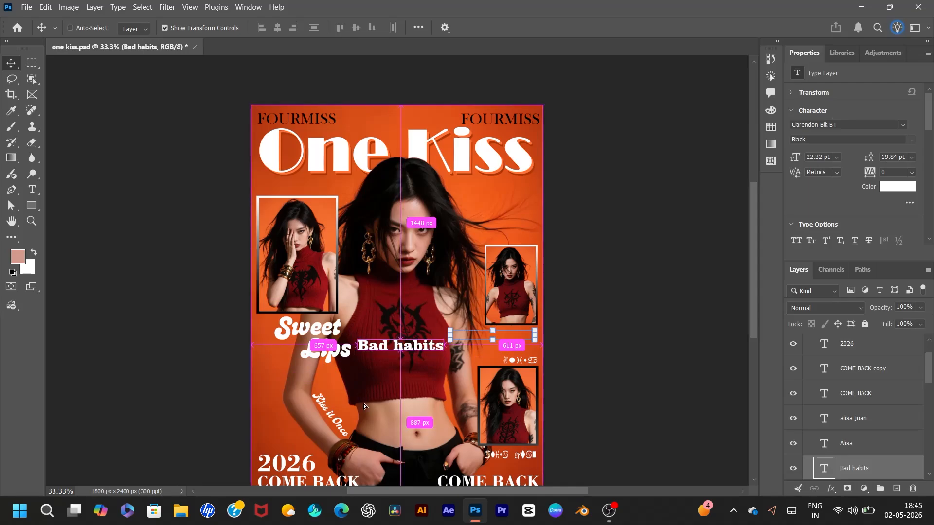
{"action": "key", "text": "ctrl+z"}
{"action": "left_click_drag", "start_coordinate": [353, 346], "coordinate": [416, 364]}
{"action": "key", "text": "ctrl+z"}
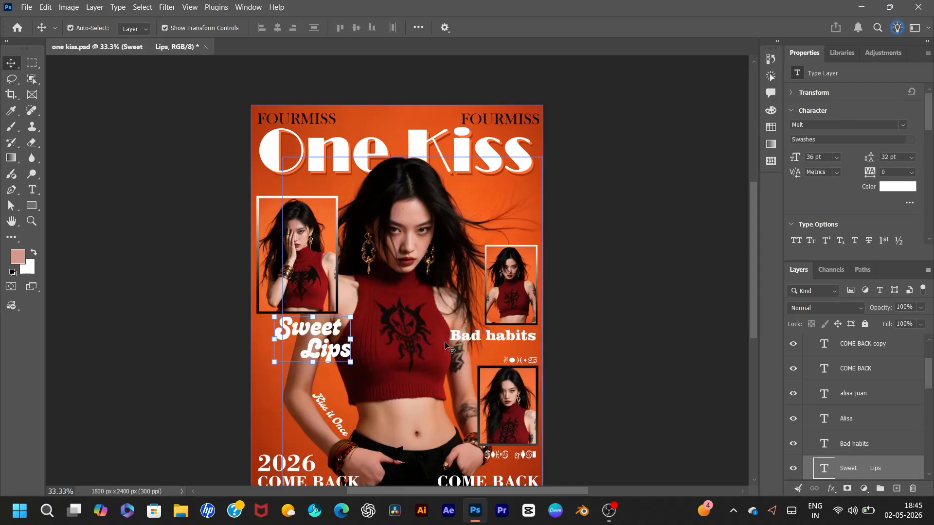
Step: Shift both COME BACK text layers at the poster's lower edge to examine them, and undo the moves
{"action": "scroll", "coordinate": [503, 435], "scroll_direction": "down", "scroll_amount": 1}
{"action": "left_click_drag", "start_coordinate": [501, 433], "coordinate": [453, 379]}
{"action": "key", "text": "ctrl+z"}
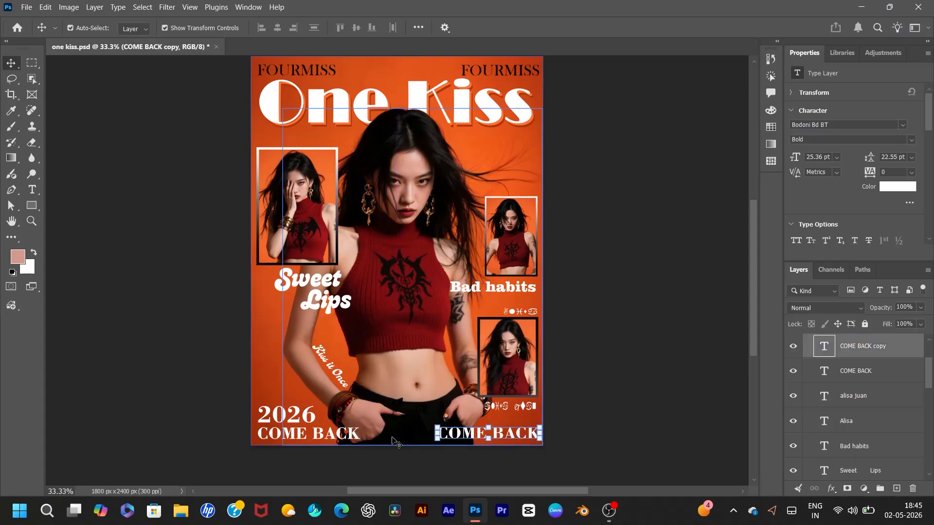
{"action": "left_click_drag", "start_coordinate": [339, 444], "coordinate": [367, 426]}
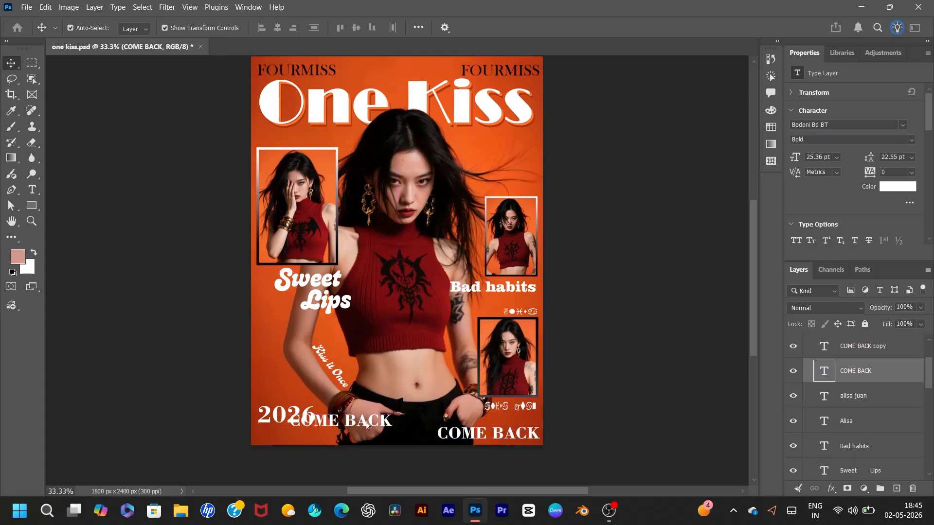
{"action": "key", "text": "ctrl+z"}
Step: Collapse Group 3, Group 2 and Group 1 to get an overview of the poster's layer stack
{"action": "scroll", "coordinate": [439, 303], "scroll_direction": "up", "scroll_amount": 1}
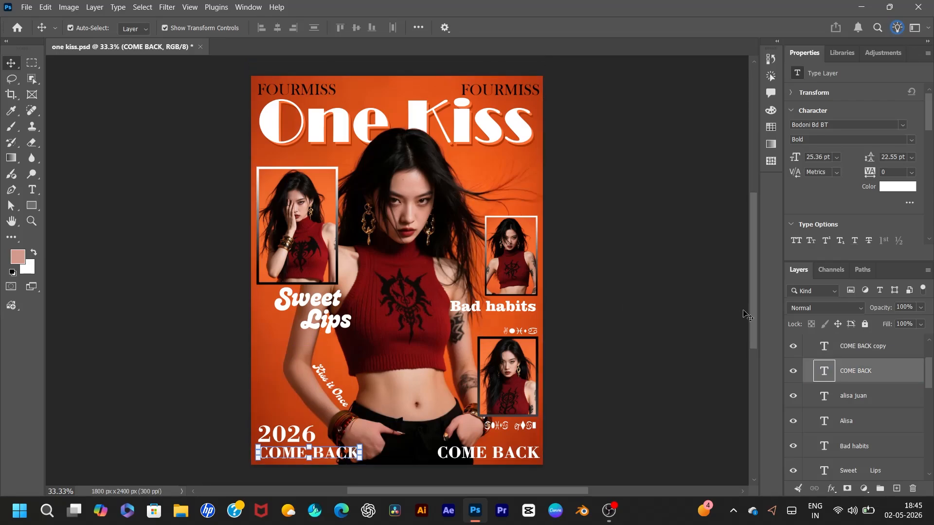
{"action": "scroll", "coordinate": [819, 336], "scroll_direction": "up", "scroll_amount": 2}
{"action": "scroll", "coordinate": [826, 365], "scroll_direction": "up", "scroll_amount": 3}
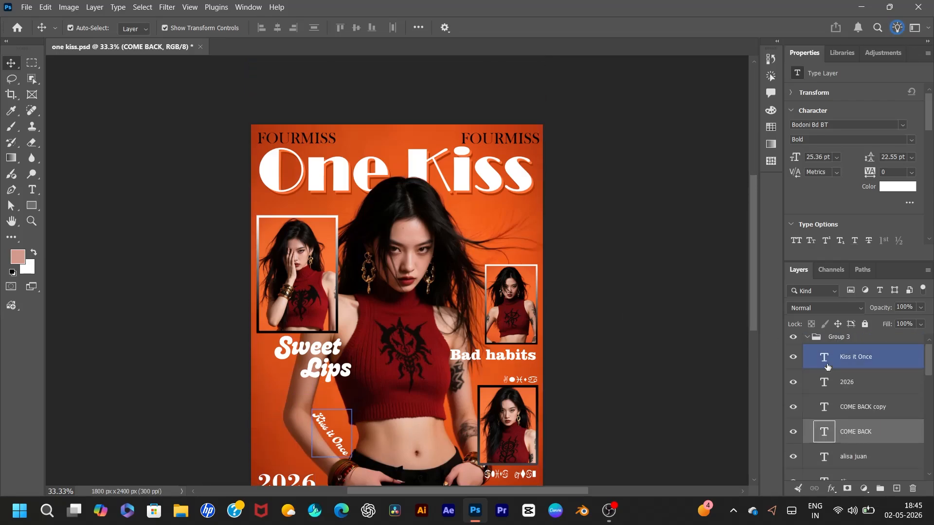
{"action": "left_click", "coordinate": [808, 343]}
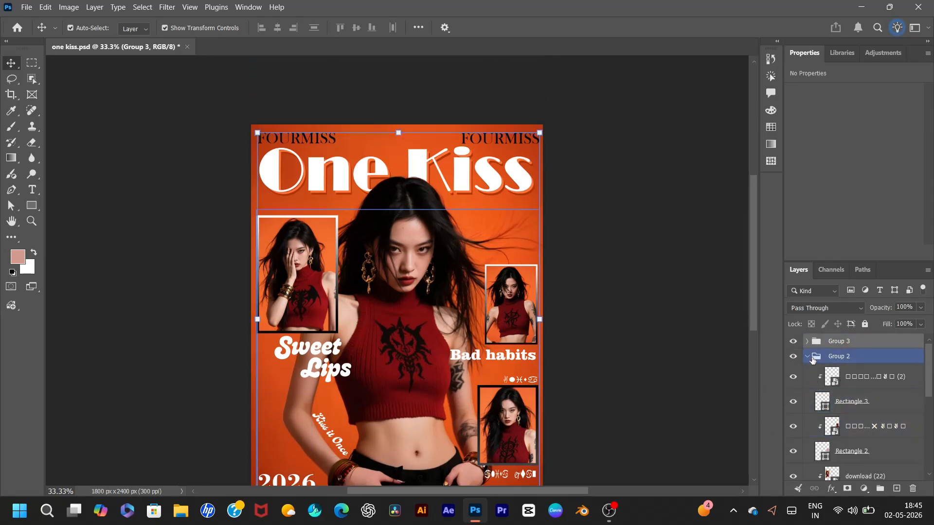
{"action": "left_click", "coordinate": [808, 358]}
{"action": "left_click", "coordinate": [818, 398]}
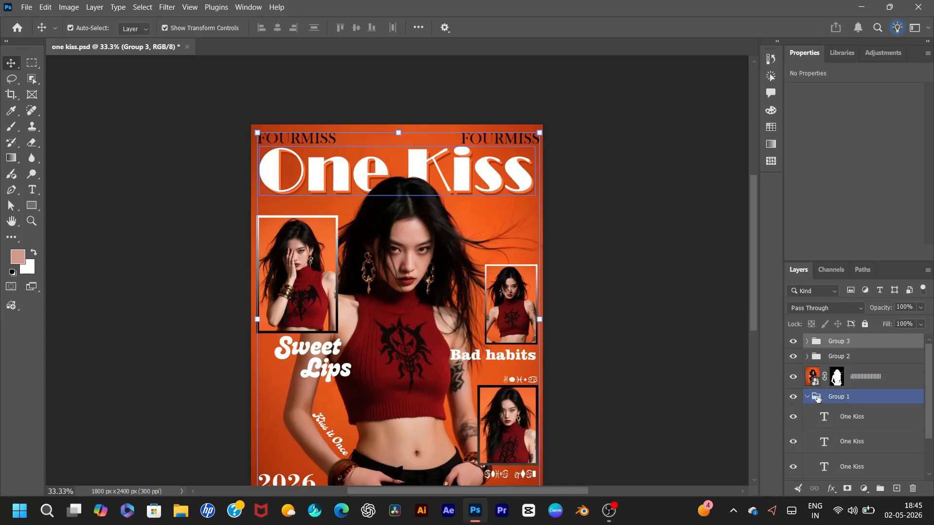
{"action": "left_click", "coordinate": [807, 398]}
{"action": "left_click", "coordinate": [849, 418]}
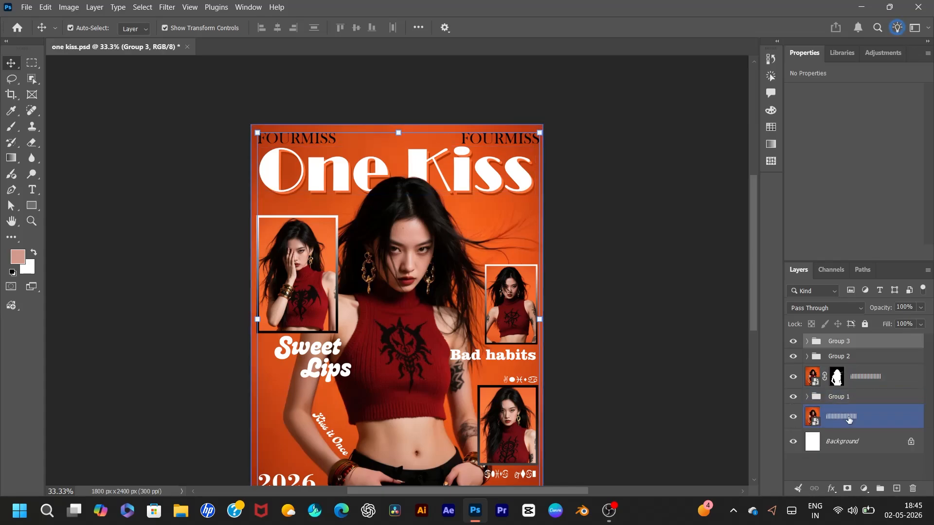
{"action": "left_click", "coordinate": [856, 377]}
{"action": "left_click", "coordinate": [847, 357]}
Step: Hide the three groups and the full photo layer, shift the masked cutout about 66 px right and 90 px down, and toggle its visibility
{"action": "left_click", "coordinate": [793, 342]}
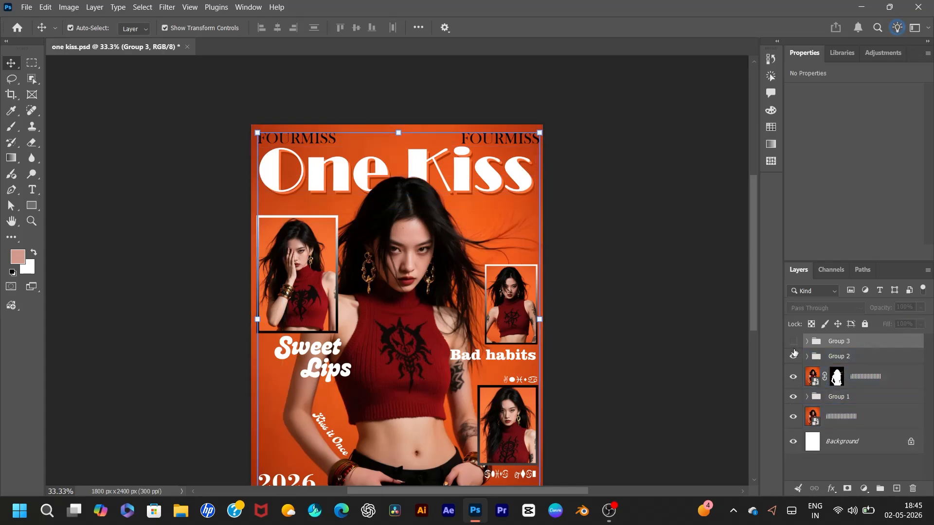
{"action": "left_click", "coordinate": [793, 358]}
{"action": "left_click", "coordinate": [793, 398]}
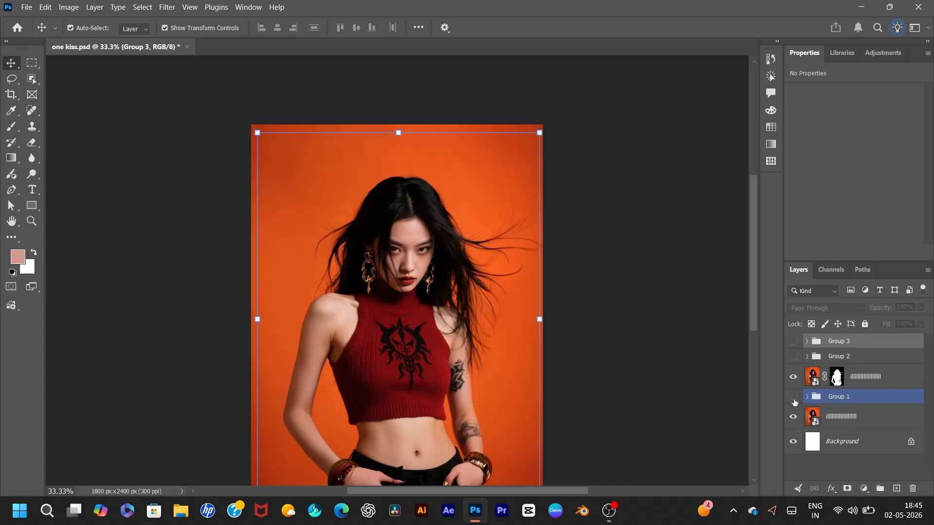
{"action": "scroll", "coordinate": [610, 333], "scroll_direction": "down", "scroll_amount": 1}
{"action": "left_click", "coordinate": [857, 416]}
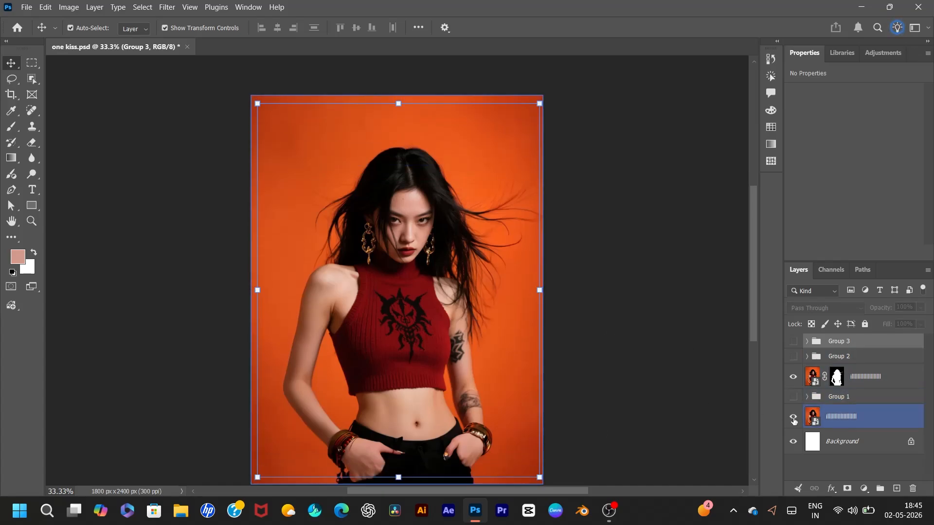
{"action": "left_click", "coordinate": [793, 417]}
{"action": "mouse_move", "coordinate": [378, 375]}
{"action": "left_mouse_down"}
{"action": "mouse_move", "coordinate": [422, 347]}
{"action": "mouse_move", "coordinate": [389, 390]}
{"action": "left_mouse_up"}
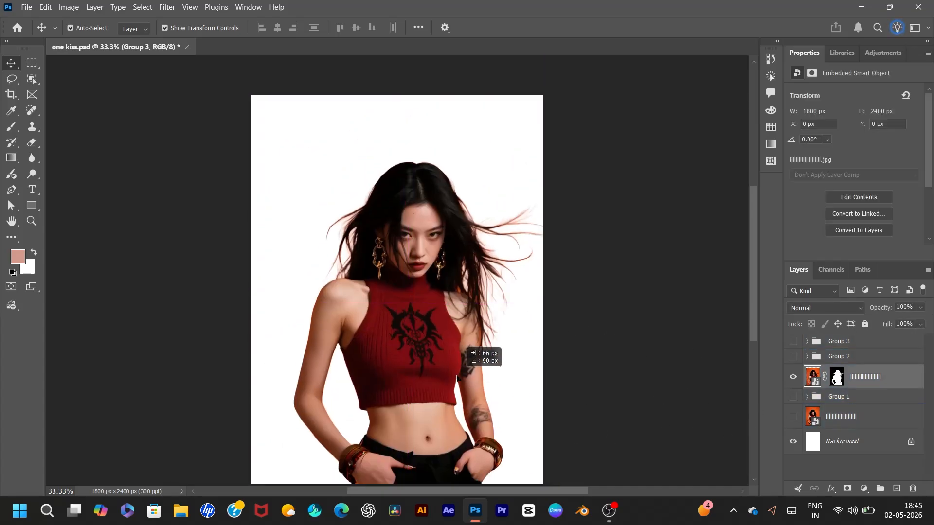
{"action": "left_click", "coordinate": [793, 377]}
{"action": "left_click", "coordinate": [793, 377]}
Step: Show Group 1, the full photo layer, Group 2 and Group 3 around the shifted cutout
{"action": "left_click", "coordinate": [793, 397]}
{"action": "left_click", "coordinate": [794, 416]}
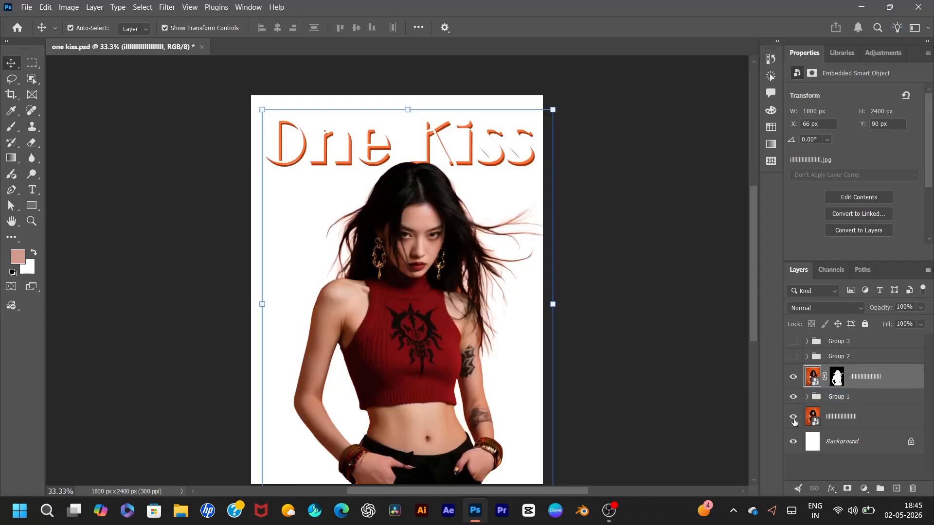
{"action": "left_click", "coordinate": [793, 357]}
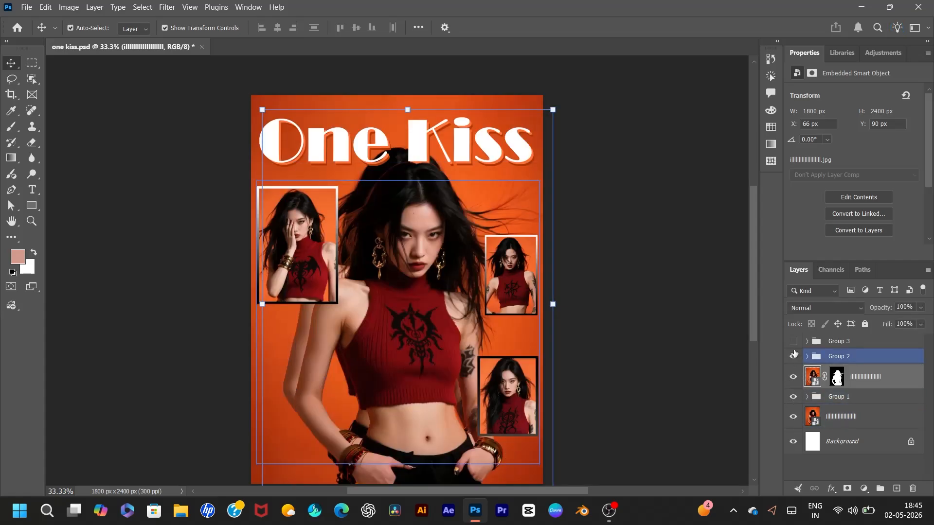
{"action": "left_click", "coordinate": [794, 341]}
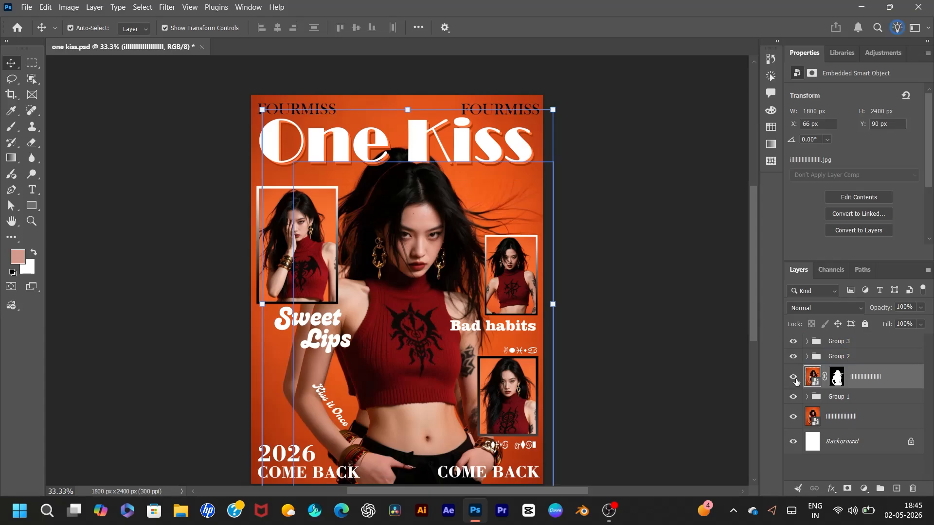
Step: Undo the layer visibility changes and the move of the masked cutout
{"action": "key", "text": "ctrl+z"}
{"action": "key", "text": "ctrl+z"}
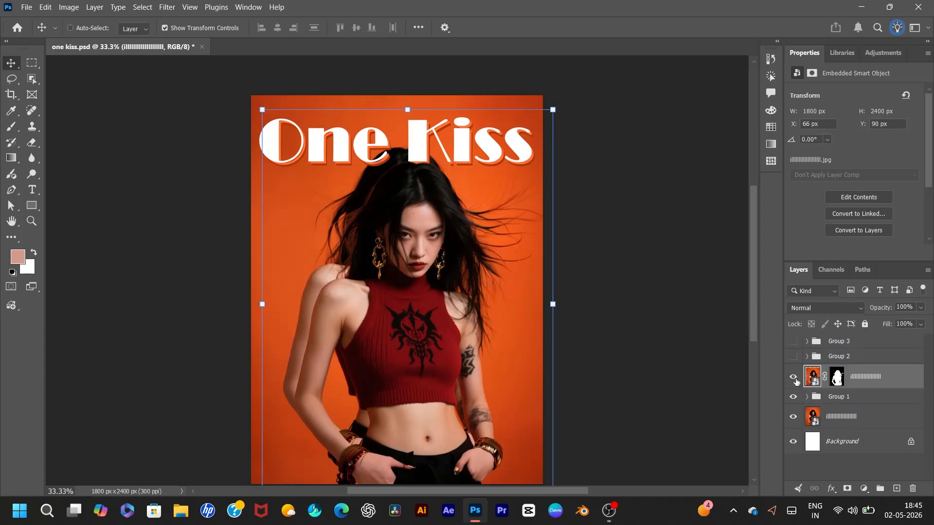
{"action": "key", "text": "ctrl+z"}
{"action": "key", "text": "ctrl+z"}
{"action": "key", "text": "ctrl+z"}
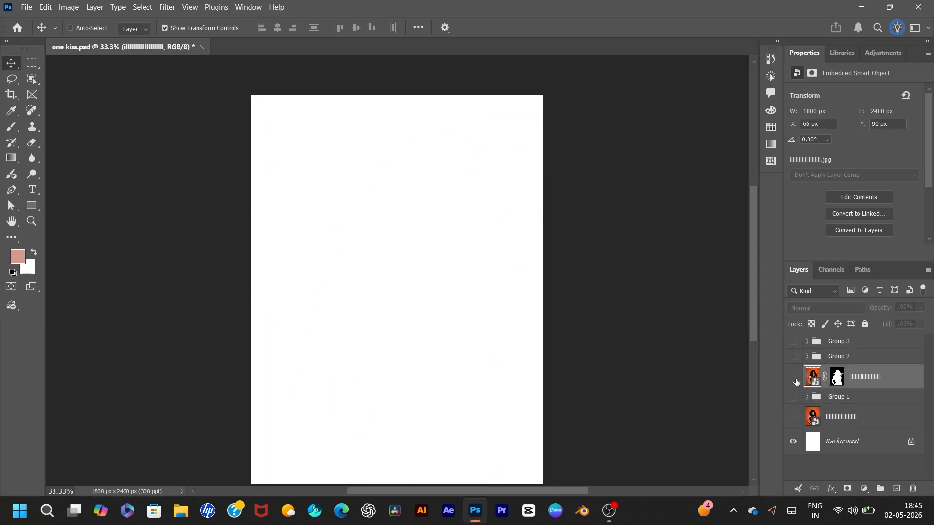
{"action": "key", "text": "ctrl+z"}
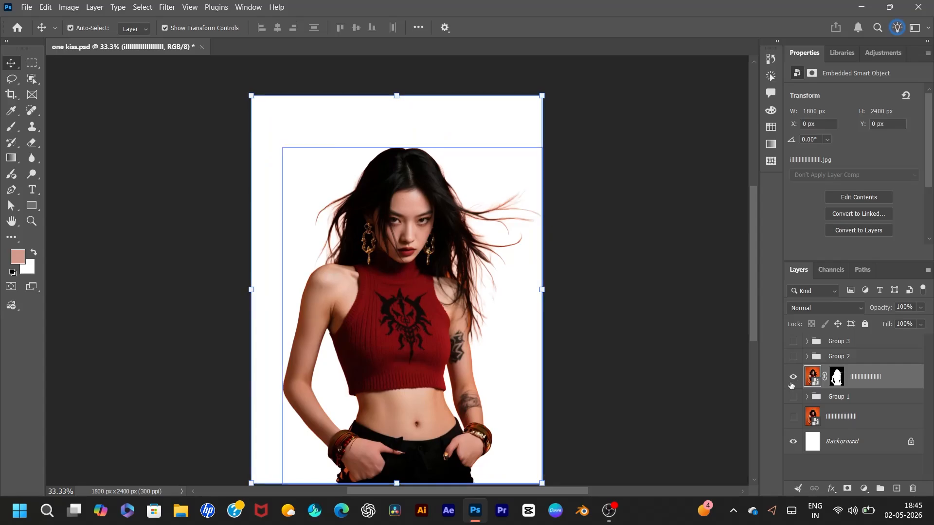
Step: Make Group 1, the full photo layer, Group 2 and Group 3 visible again around the masked cutout
{"action": "left_click", "coordinate": [793, 397]}
{"action": "left_click", "coordinate": [794, 417]}
{"action": "key", "text": "ctrl+shift+z"}
{"action": "key", "text": "ctrl+shift+z"}
{"action": "key", "text": "ctrl+shift+z"}
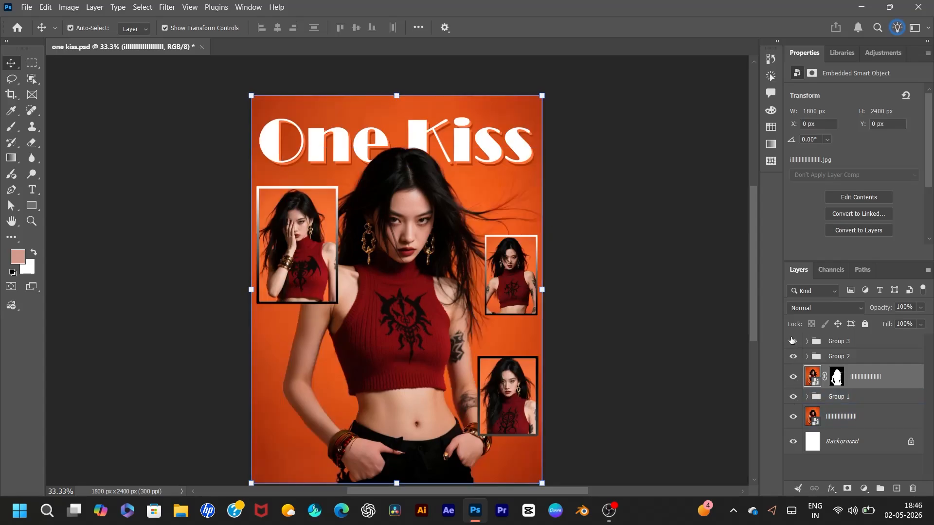
Step: Look over the restored poster down to its bottom text and save the document one kiss.psd
{"action": "scroll", "coordinate": [544, 187], "scroll_direction": "down", "scroll_amount": 2}
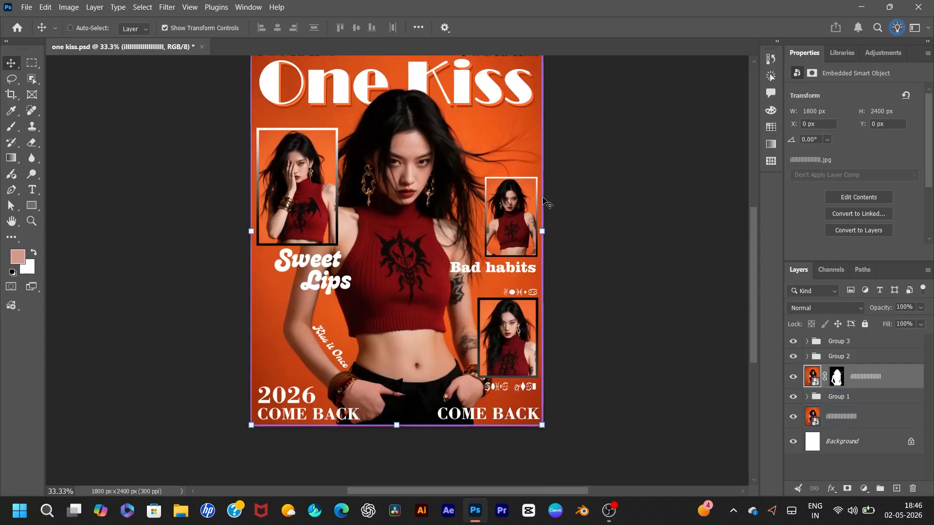
{"action": "key", "text": "ctrl+s"}
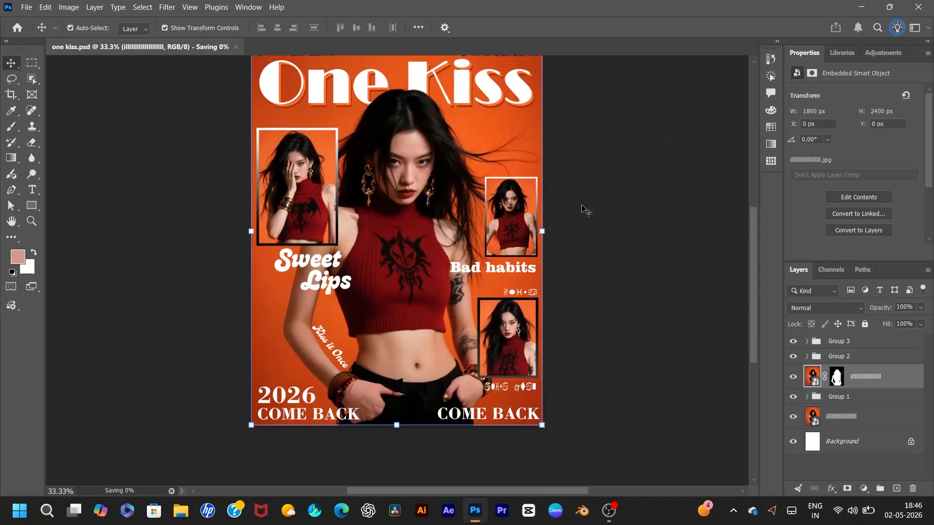